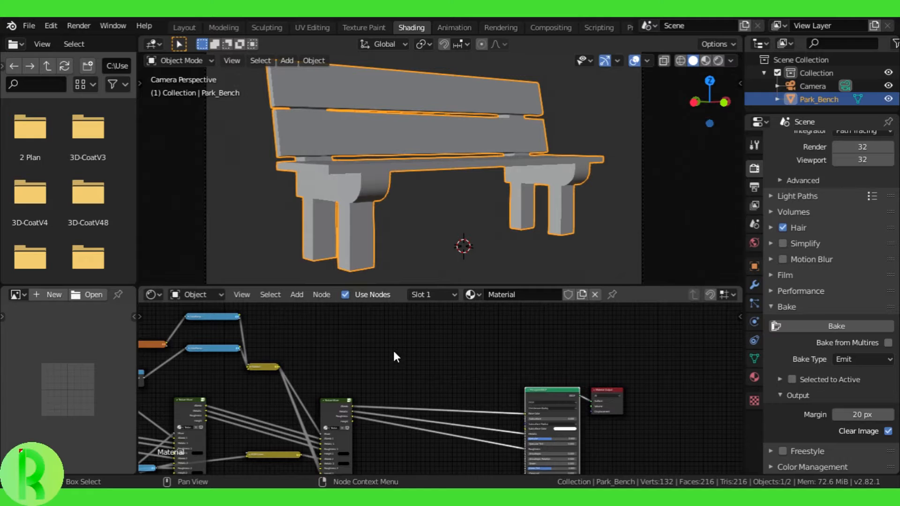
- Add an Image Texture node in the empty area above the final Texture Mixer node of the bench material
{"action": "scroll", "coordinate": [391, 375], "scroll_direction": "down", "scroll_amount": 3}
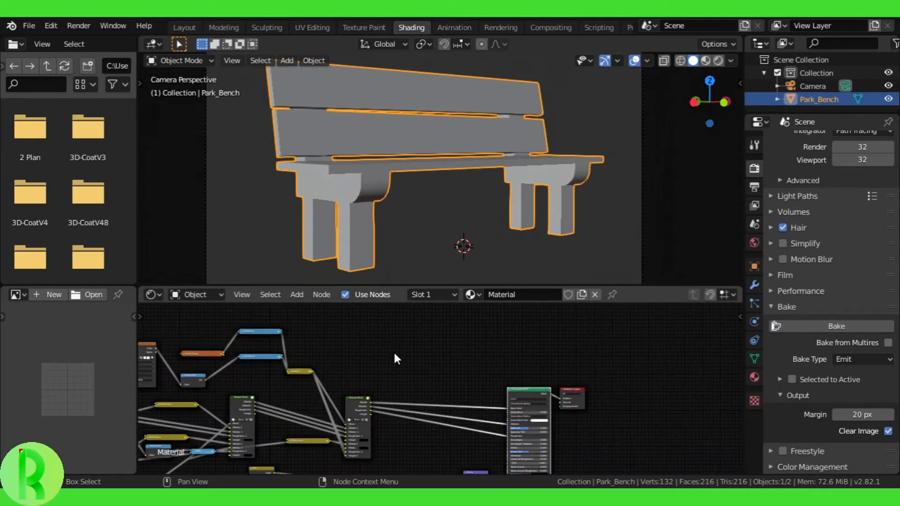
{"action": "scroll", "coordinate": [395, 331], "scroll_direction": "up", "scroll_amount": 1}
{"action": "middle_click_drag", "start_coordinate": [396, 336], "coordinate": [393, 377]}
{"action": "key", "text": "shift+a"}
{"action": "mouse_move", "coordinate": [423, 353]}
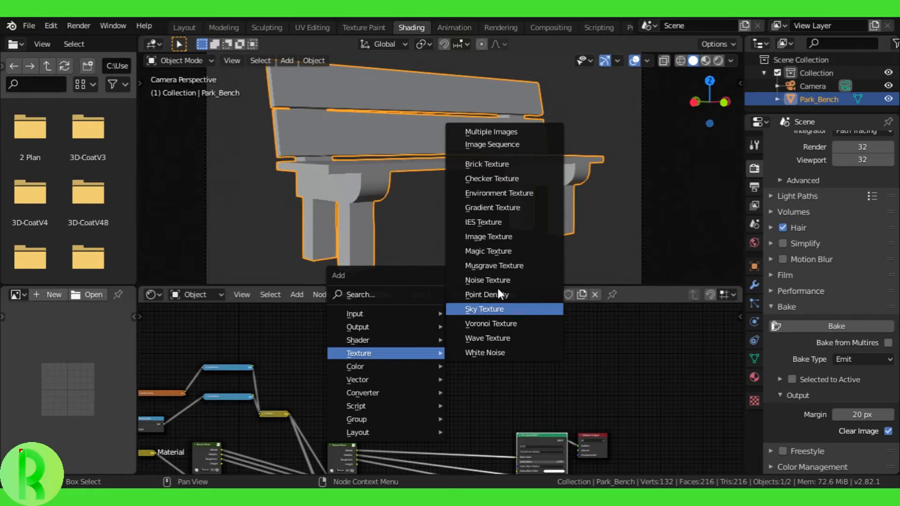
{"action": "left_click", "coordinate": [488, 237]}
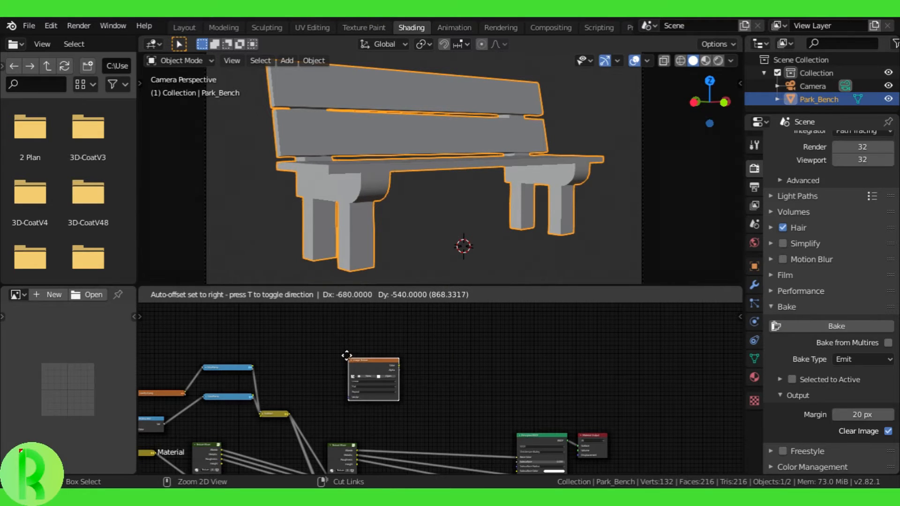
{"action": "left_click", "coordinate": [347, 357]}
{"action": "scroll", "coordinate": [428, 382], "scroll_direction": "up", "scroll_amount": 2}
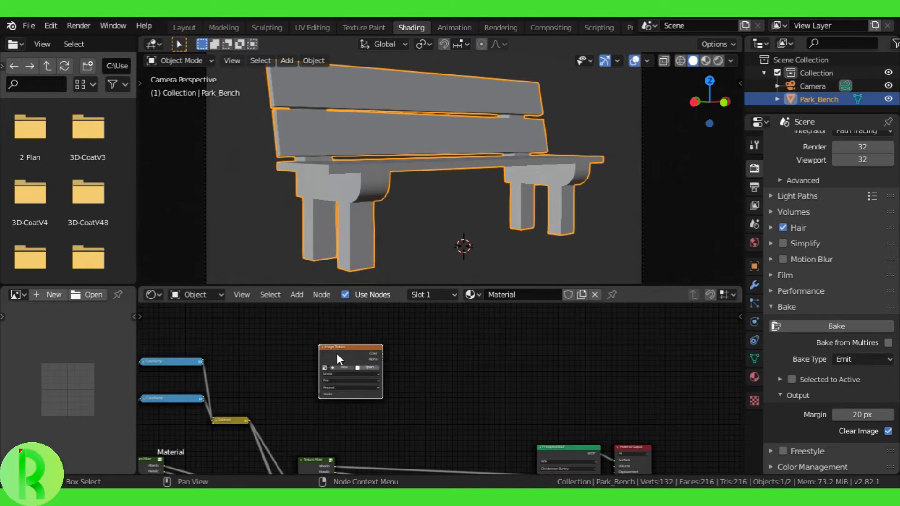
- Duplicate the empty Image Texture node until four of them stand side by side in a row
{"action": "key", "text": "shift+d"}
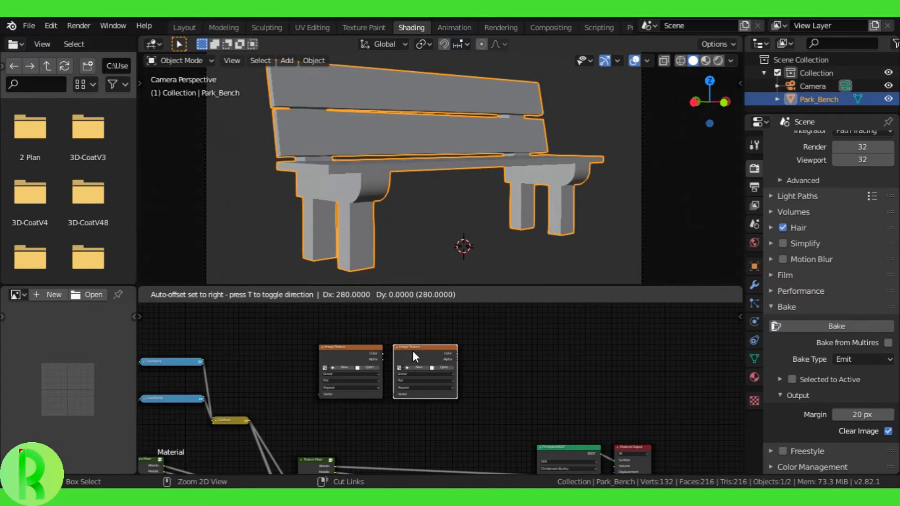
{"action": "left_click", "coordinate": [412, 351]}
{"action": "left_click", "coordinate": [361, 352], "text": "shift"}
{"action": "key", "text": "shift+d"}
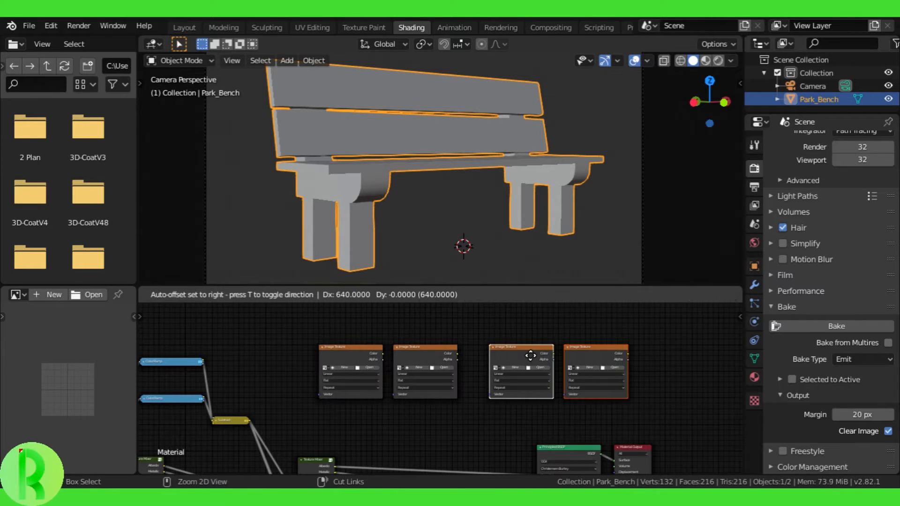
{"action": "left_click", "coordinate": [512, 355]}
{"action": "left_click", "coordinate": [381, 443]}
- Create a new 2048 × 2048 px image named Albedo in the first Image Texture node
{"action": "scroll", "coordinate": [347, 389], "scroll_direction": "up", "scroll_amount": 1}
{"action": "left_click", "coordinate": [324, 365]}
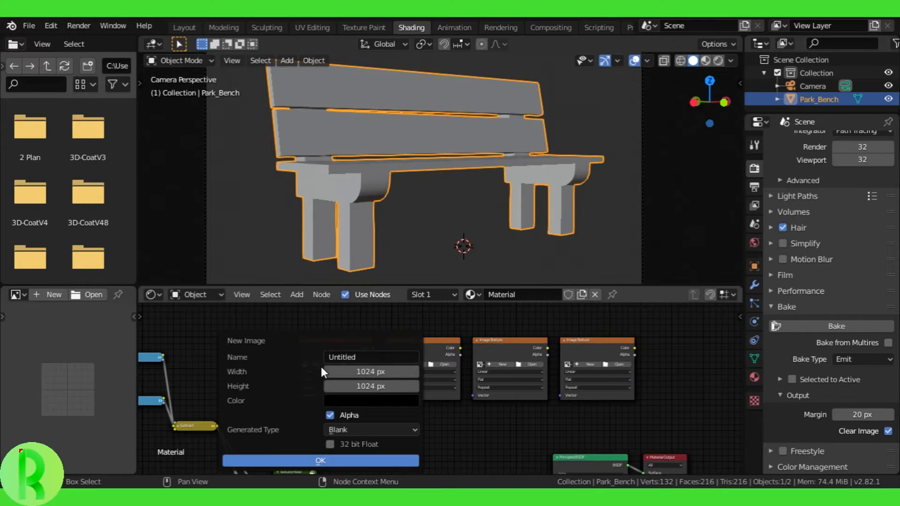
{"action": "left_click", "coordinate": [378, 371]}
{"action": "type", "text": "2048"}
{"action": "key", "text": "Tab"}
{"action": "type", "text": "204"}
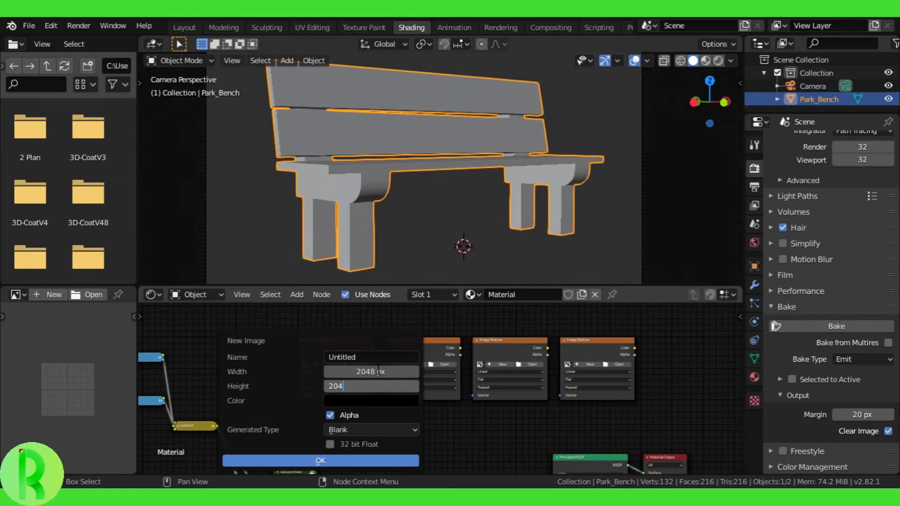
{"action": "type", "text": "8"}
{"action": "key", "text": "Return"}
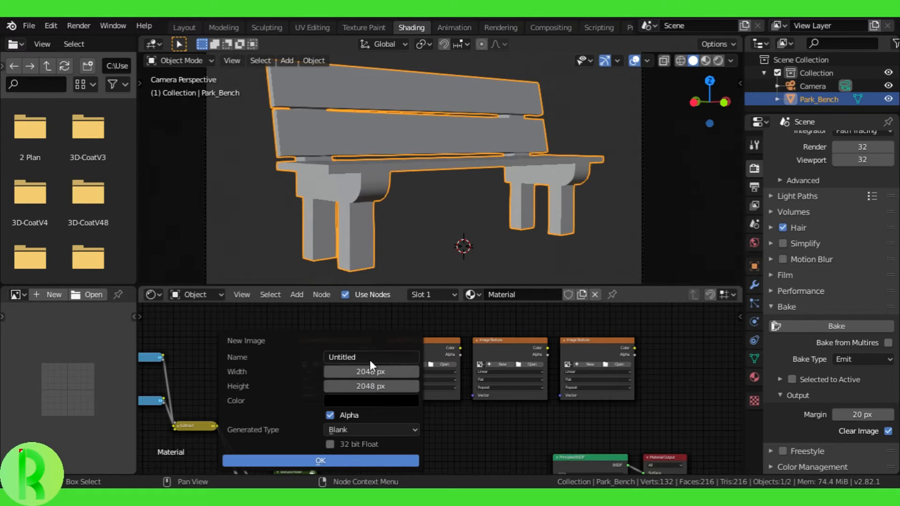
{"action": "left_click", "coordinate": [370, 360]}
{"action": "type", "text": "Al"}
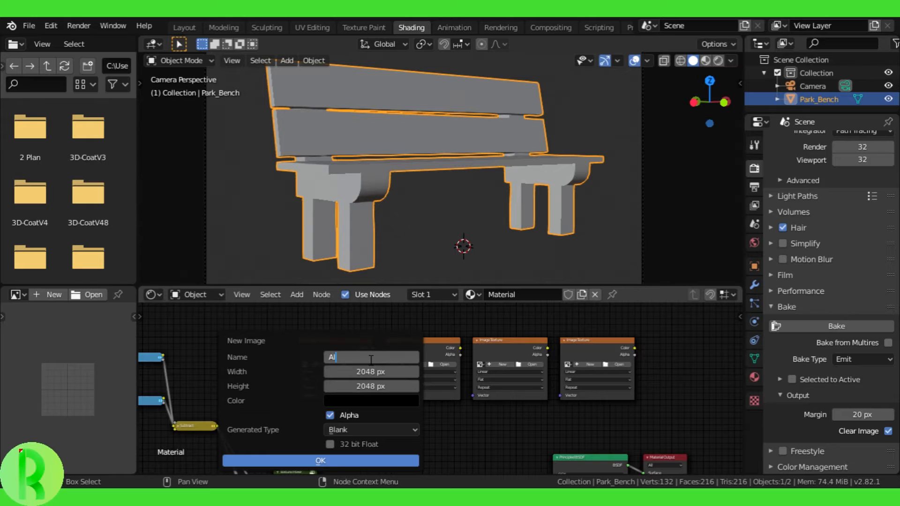
{"action": "type", "text": "bedo"}
{"action": "key", "text": "Return"}
{"action": "key", "text": "Return"}
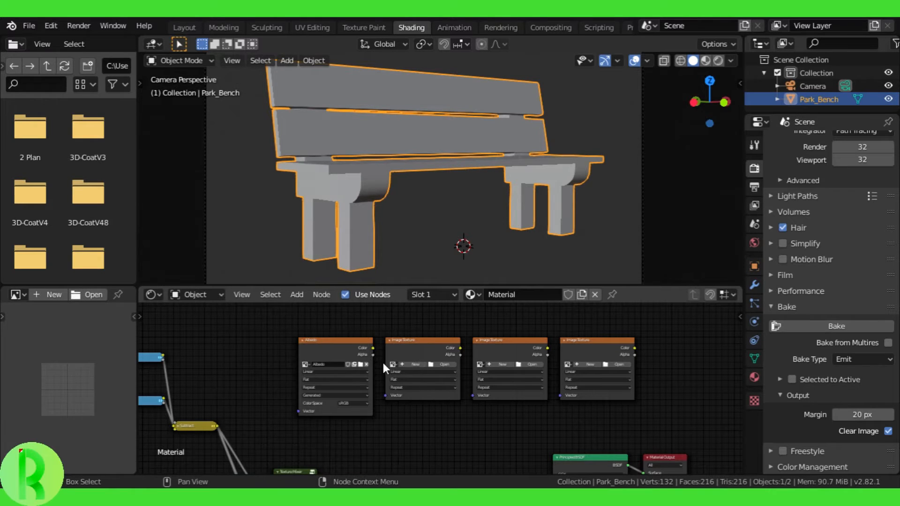
- Create a new image named Metallic in the second Image Texture node
{"action": "left_click", "coordinate": [412, 366]}
{"action": "left_click", "coordinate": [442, 357]}
{"action": "type", "text": "Me"}
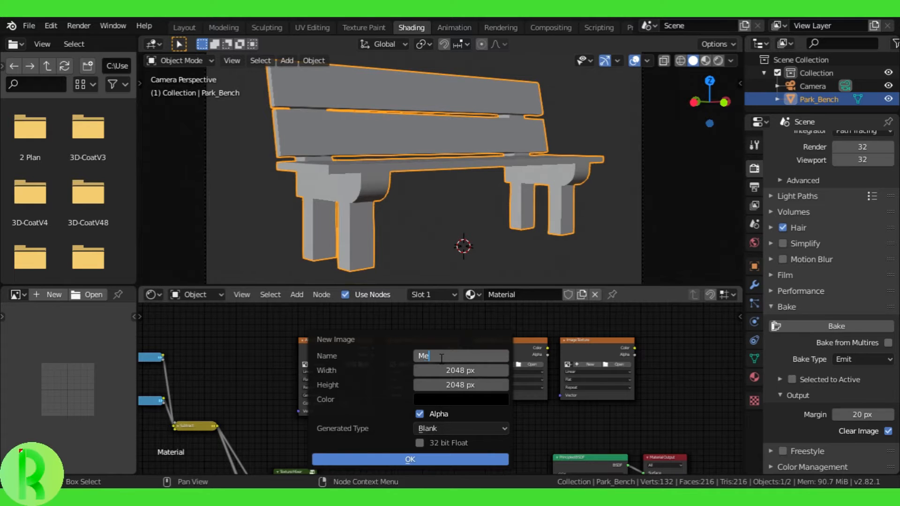
{"action": "type", "text": "r"}
{"action": "key", "text": "BackSpace"}
{"action": "type", "text": "tallic"}
{"action": "key", "text": "Return"}
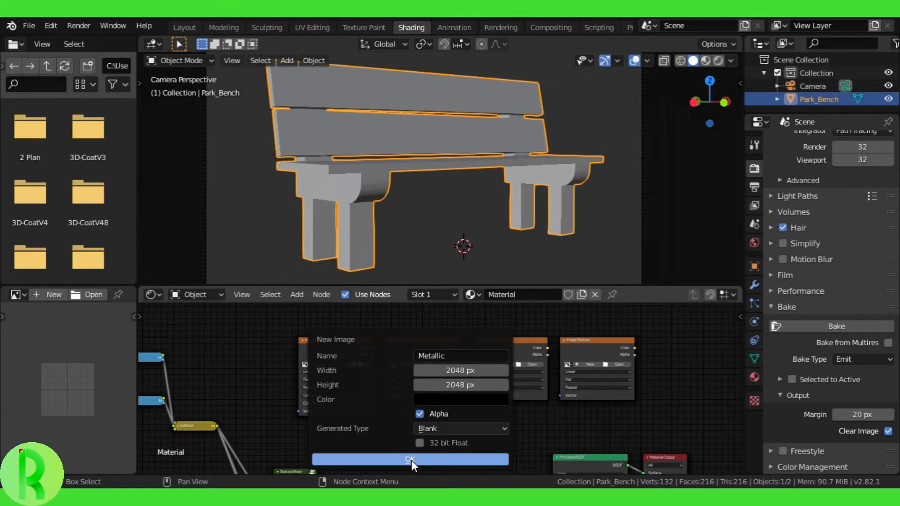
{"action": "left_click", "coordinate": [412, 460]}
- Set the Metallic image node's color space to Non-Color
{"action": "left_click", "coordinate": [442, 399]}
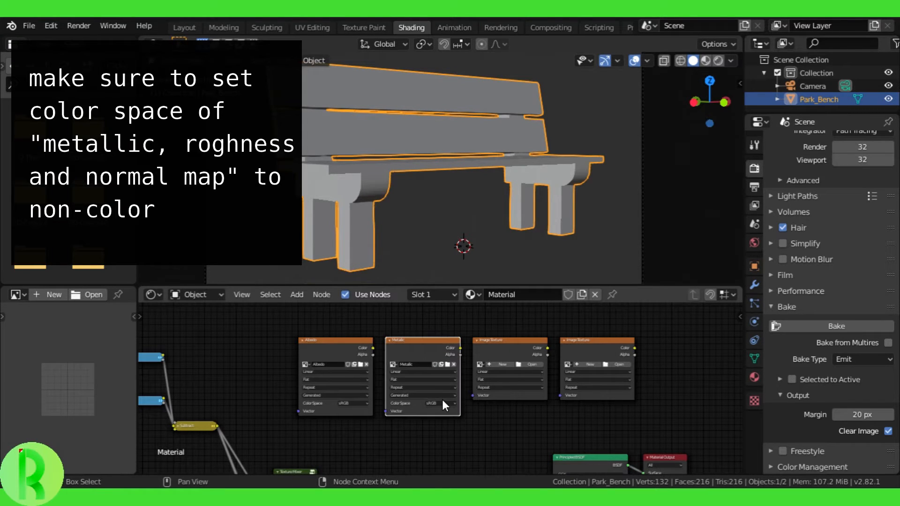
{"action": "left_click", "coordinate": [442, 404]}
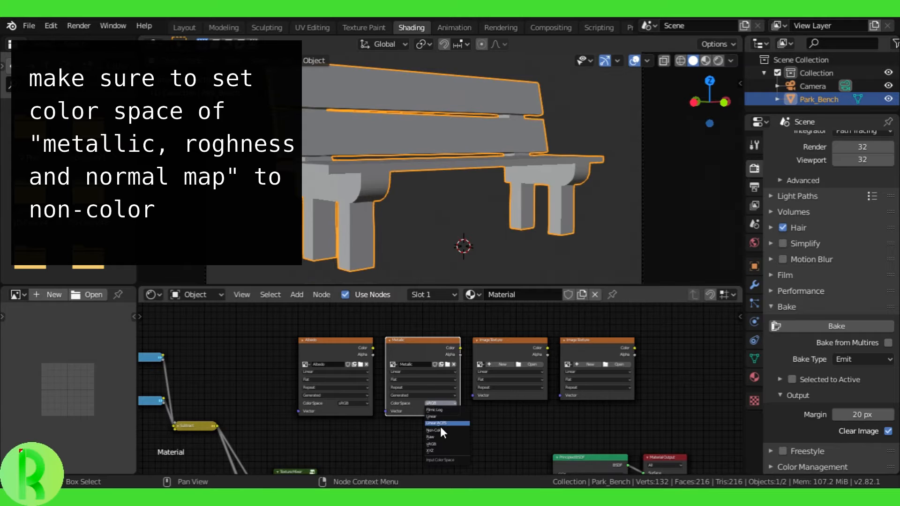
{"action": "left_click", "coordinate": [440, 425]}
{"action": "left_click", "coordinate": [436, 404]}
{"action": "left_click", "coordinate": [443, 428]}
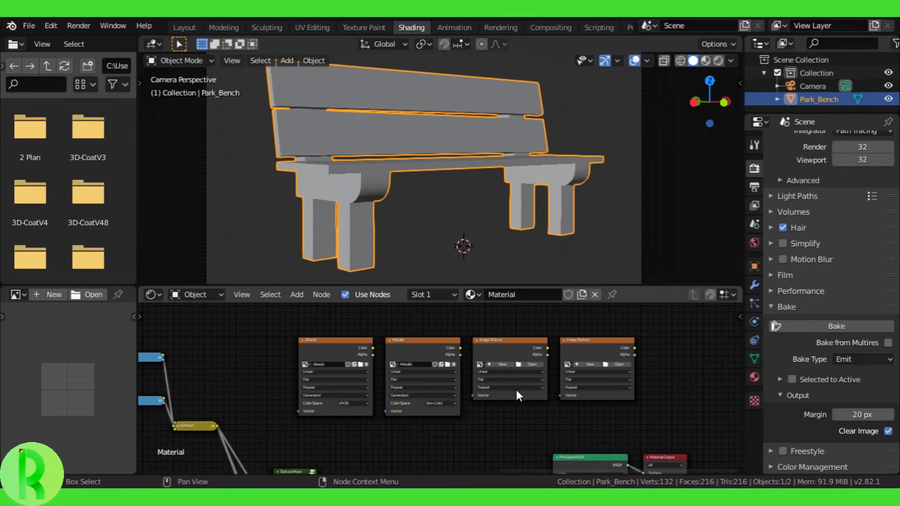
- Create a new image named Roughness in the third Image Texture node and set its color space to Non-Color
{"action": "left_click", "coordinate": [504, 364]}
{"action": "left_click", "coordinate": [534, 354]}
{"action": "type", "text": "Rou"}
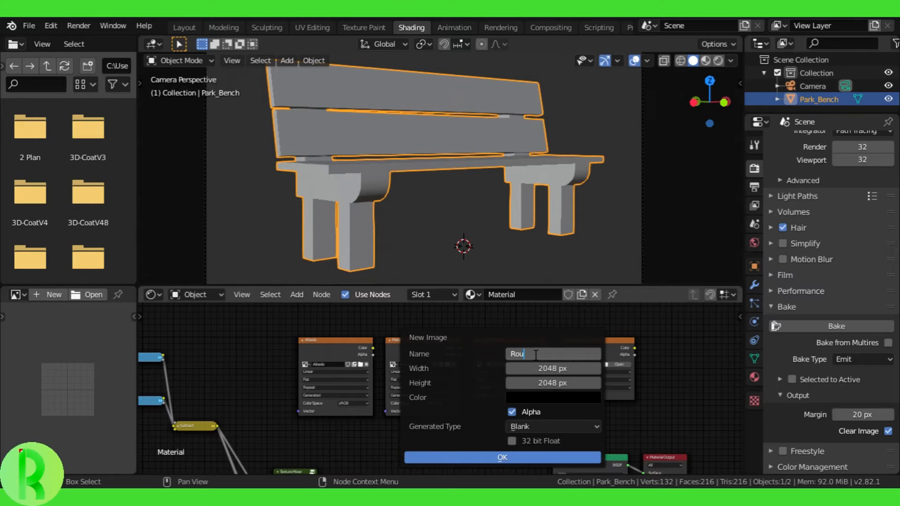
{"action": "type", "text": "ghness"}
{"action": "key", "text": "Return"}
{"action": "left_click", "coordinate": [492, 457]}
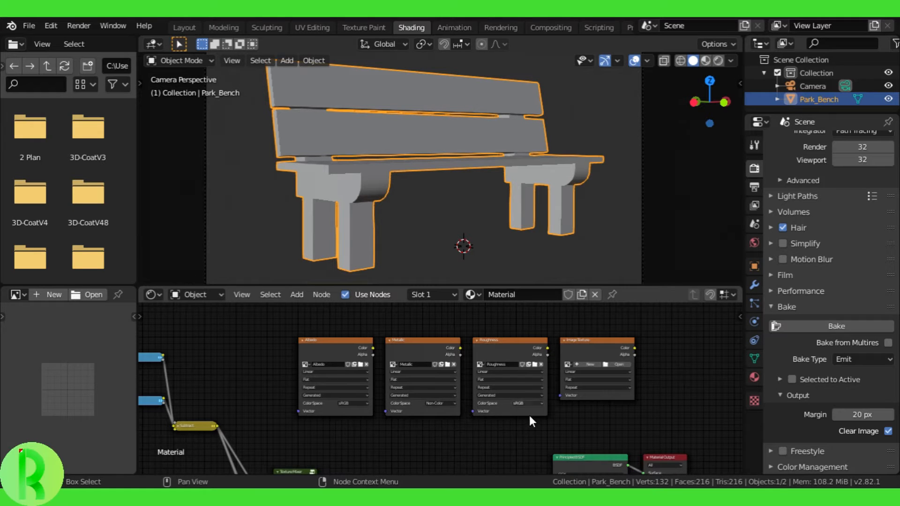
{"action": "left_click", "coordinate": [519, 404]}
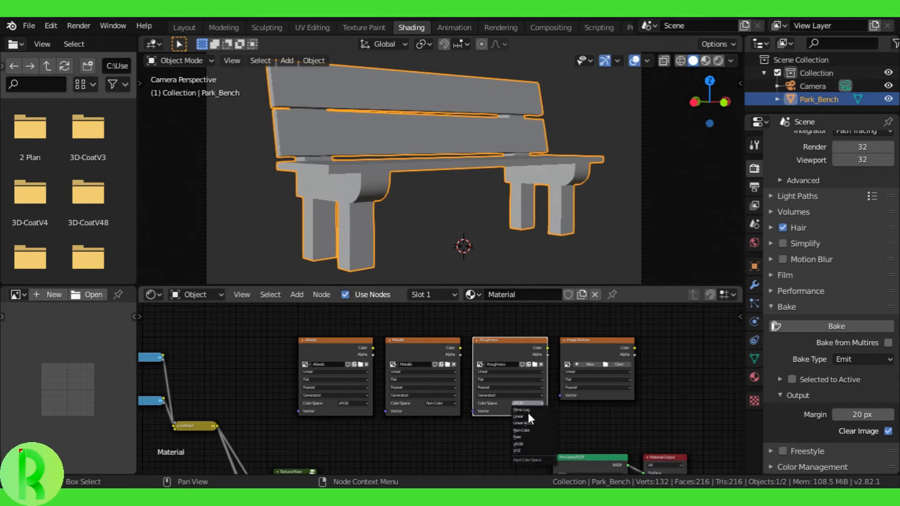
{"action": "left_click", "coordinate": [527, 431]}
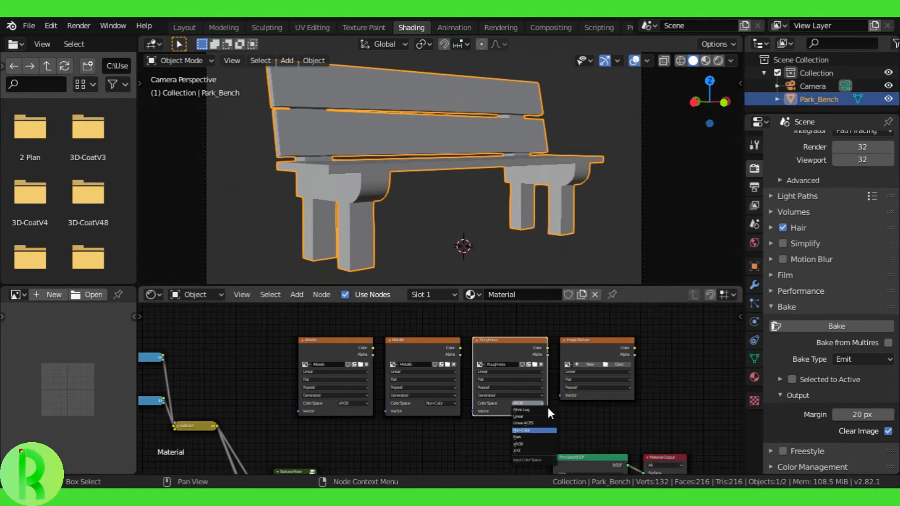
- Create a new image named Normal with 32 bit Float in the fourth Image Texture node and set its color space to Non-Color
{"action": "left_click", "coordinate": [592, 364]}
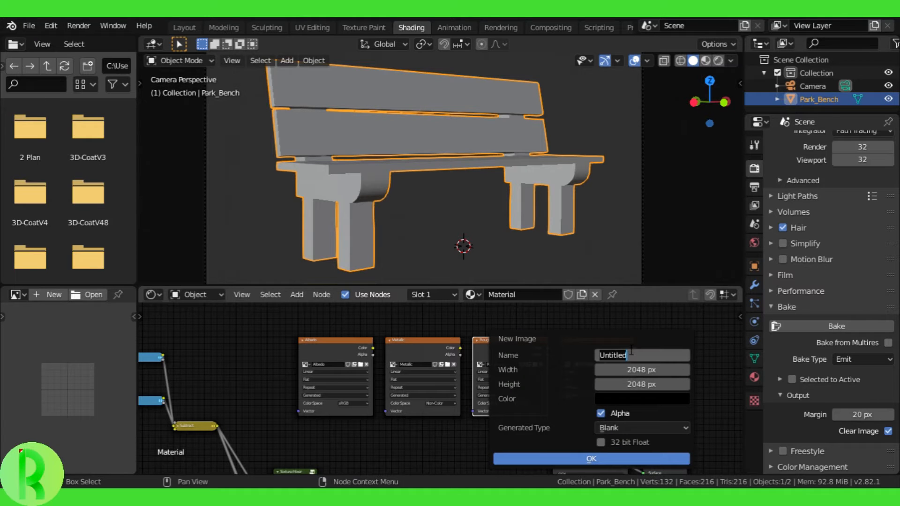
{"action": "type", "text": "Normal"}
{"action": "left_click", "coordinate": [602, 442]}
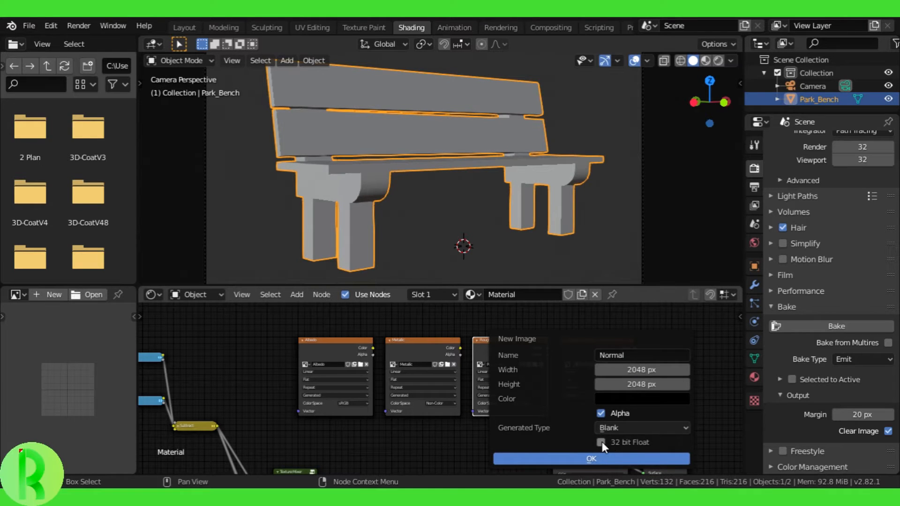
{"action": "left_click", "coordinate": [601, 442]}
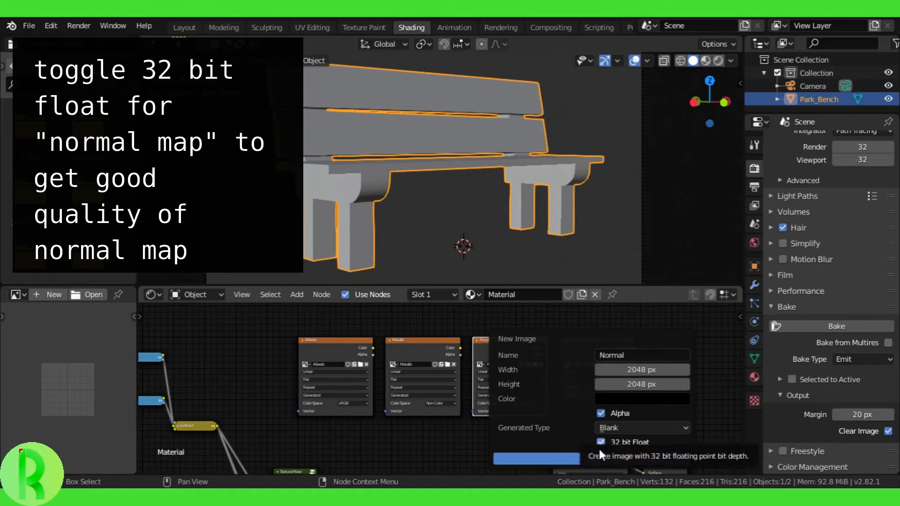
{"action": "left_click", "coordinate": [578, 457]}
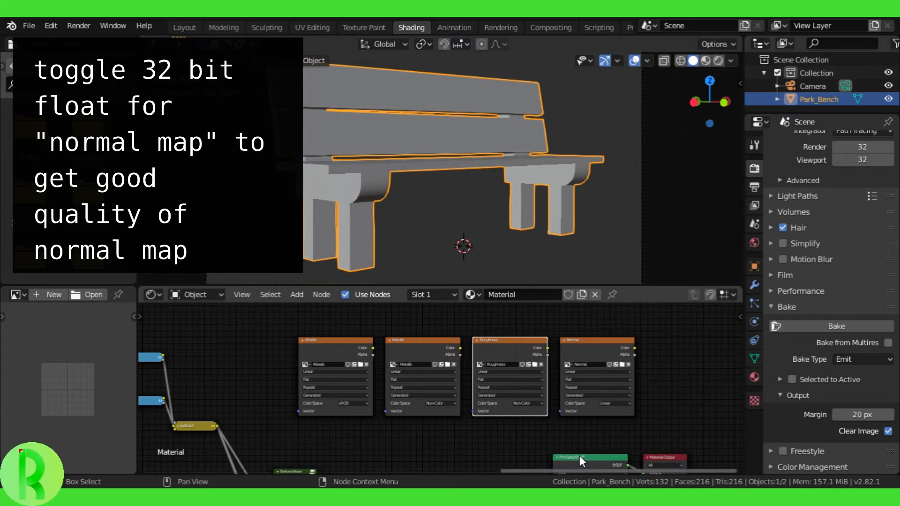
{"action": "left_click", "coordinate": [606, 403]}
{"action": "left_click", "coordinate": [617, 428]}
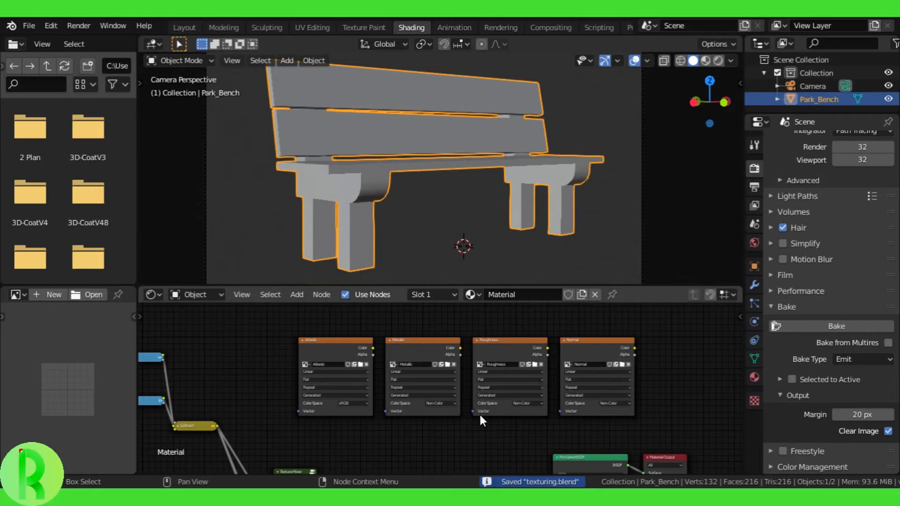
- Route the final Texture Mixer's Albedo output through a Viewer node to the material output and make the Albedo image node active
{"action": "scroll", "coordinate": [475, 419], "scroll_direction": "down", "scroll_amount": 2}
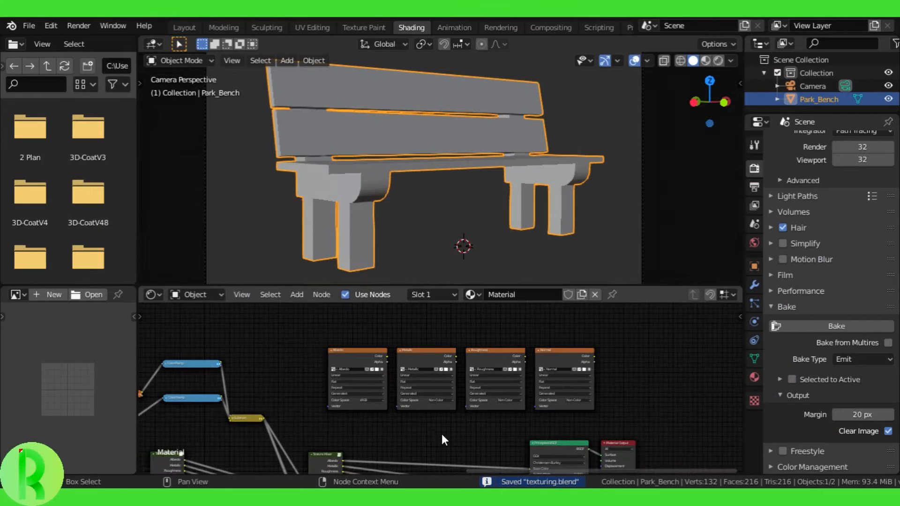
{"action": "middle_click_drag", "start_coordinate": [423, 421], "coordinate": [422, 359]}
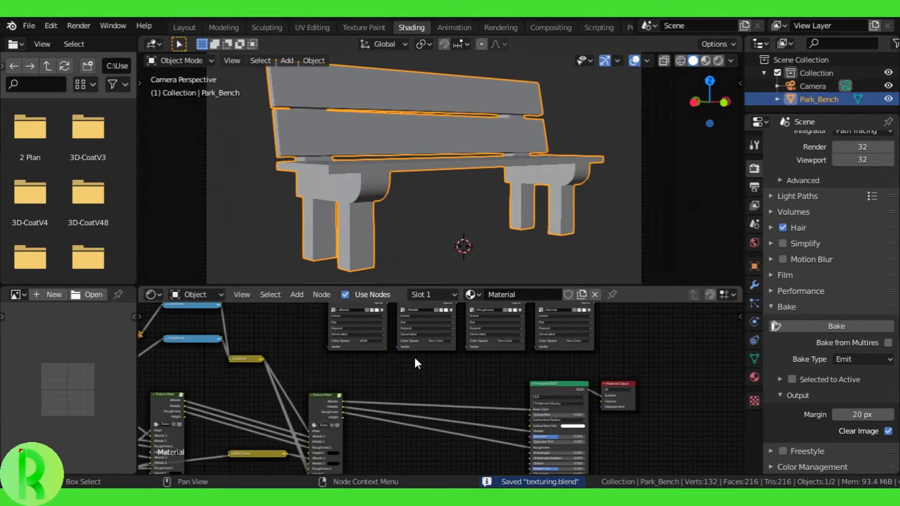
{"action": "left_click", "coordinate": [331, 407], "text": "ctrl+shift"}
{"action": "left_click", "coordinate": [359, 344]}
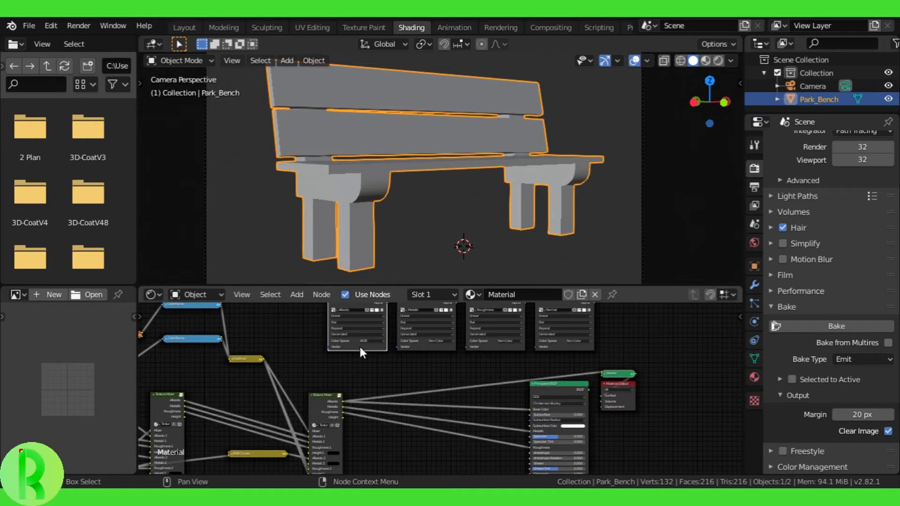
- Save the file and bake the Albedo texture with the bake type set to Emit
{"action": "left_click", "coordinate": [839, 359]}
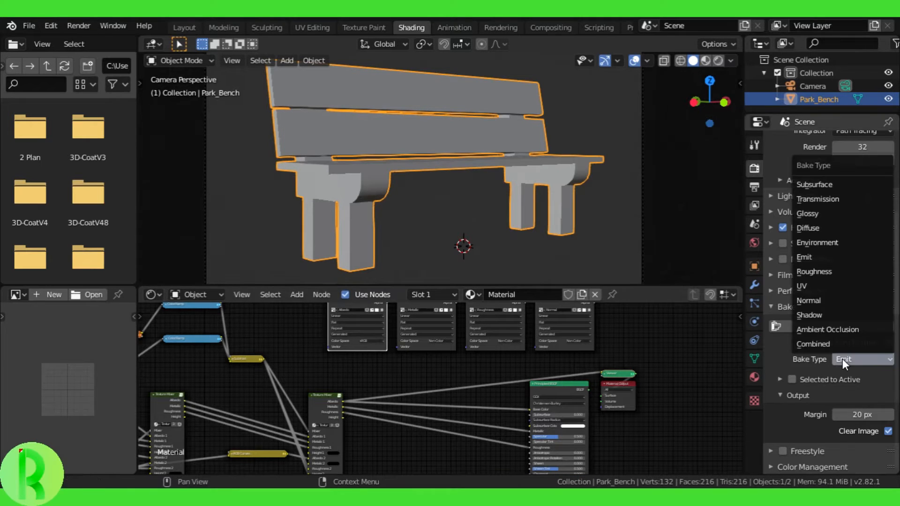
{"action": "left_click", "coordinate": [809, 256]}
{"action": "key", "text": "ctrl+s"}
{"action": "left_click", "coordinate": [635, 351]}
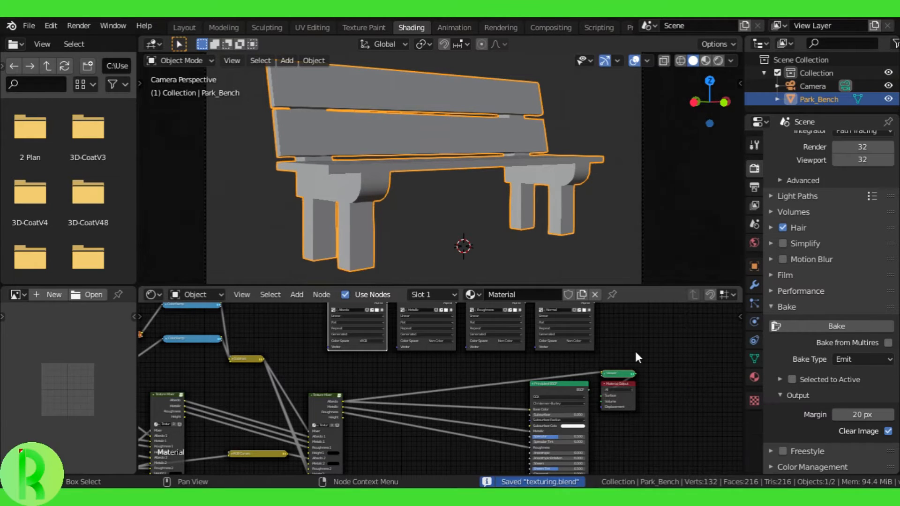
{"action": "left_click", "coordinate": [808, 329]}
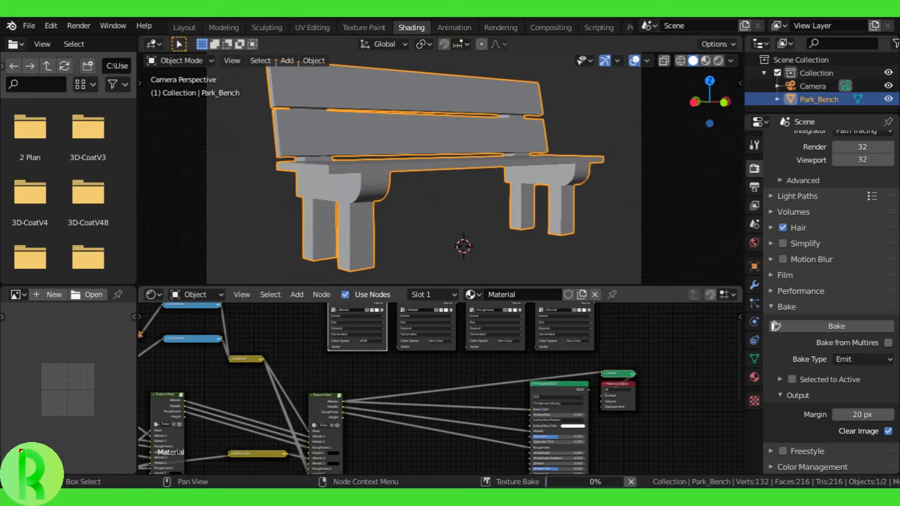
{"action": "mouse_move", "coordinate": [567, 482]}
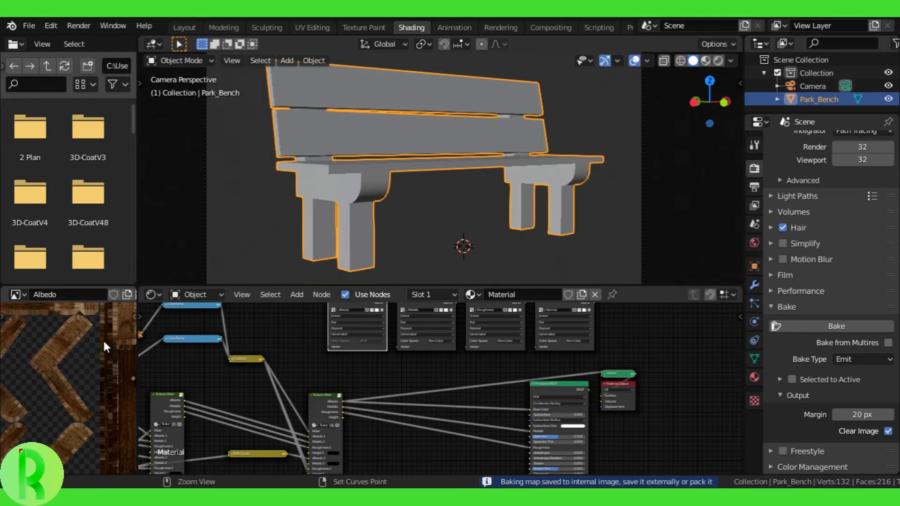
- Save the baked Albedo image as Albedo.png in the Bench folder with 16-bit color depth and increased compression
{"action": "key", "text": "ctrl+space"}
{"action": "scroll", "coordinate": [228, 178], "scroll_direction": "up", "scroll_amount": 2}
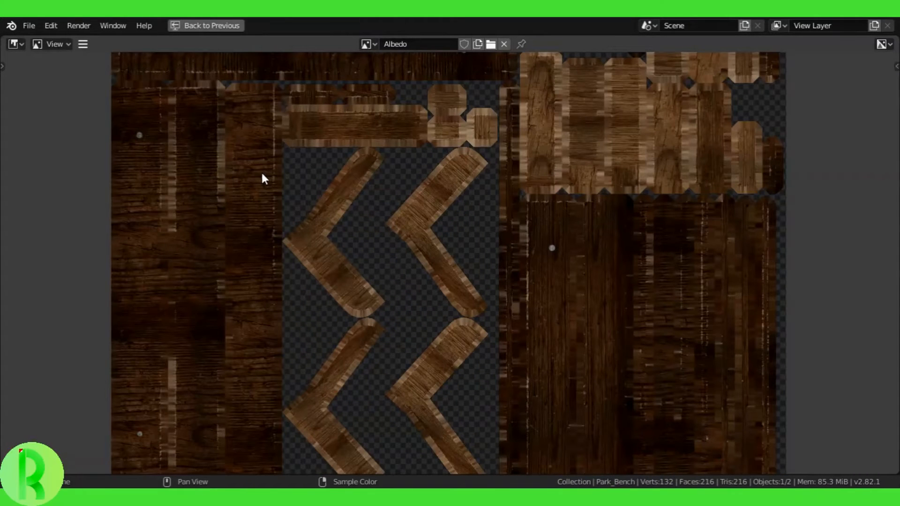
{"action": "scroll", "coordinate": [98, 52], "scroll_direction": "down", "scroll_amount": 1}
{"action": "left_click", "coordinate": [83, 44]}
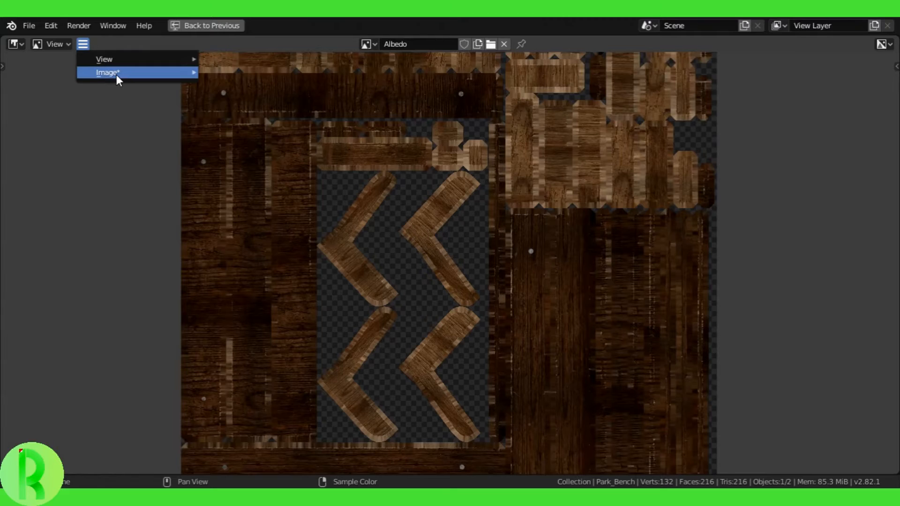
{"action": "mouse_move", "coordinate": [116, 73]}
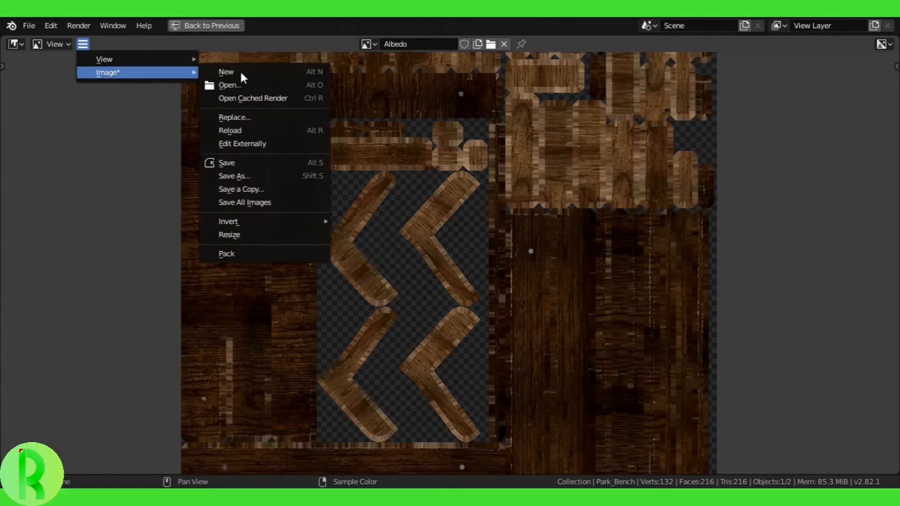
{"action": "left_click", "coordinate": [235, 179]}
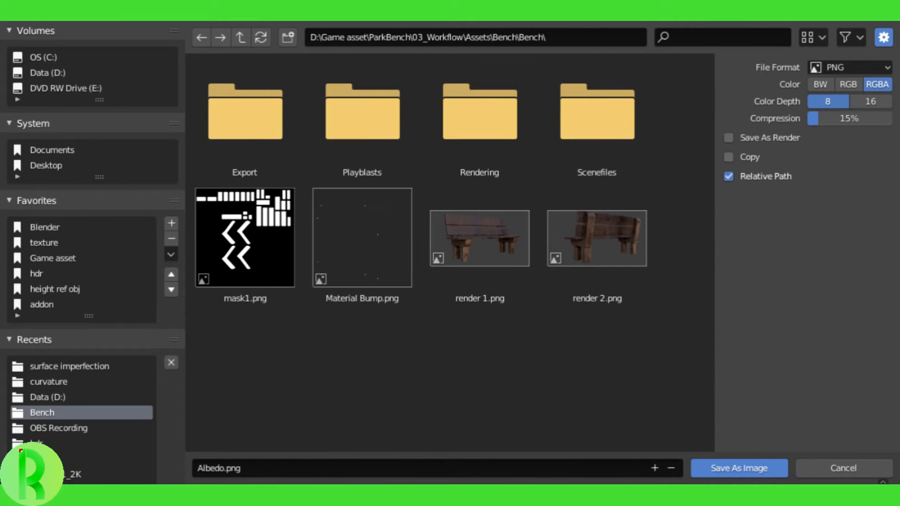
{"action": "left_click", "coordinate": [854, 103]}
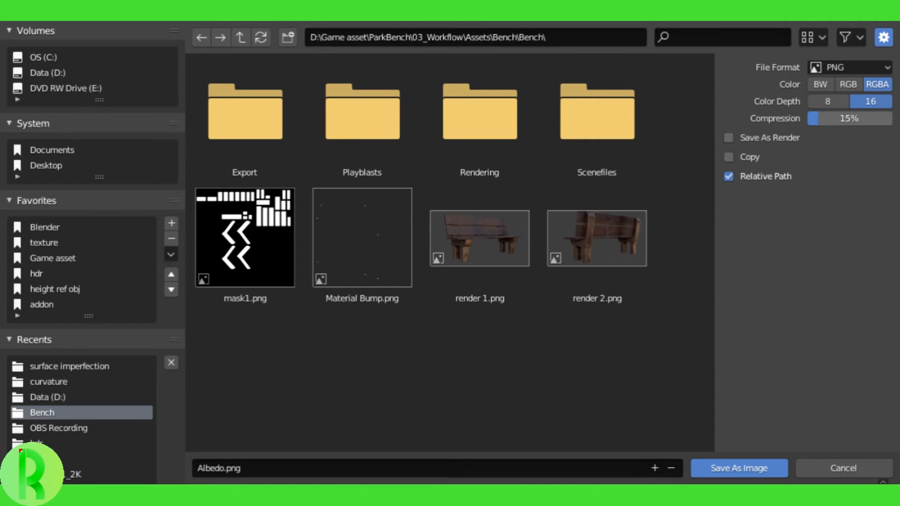
{"action": "left_click_drag", "start_coordinate": [821, 119], "coordinate": [889, 121]}
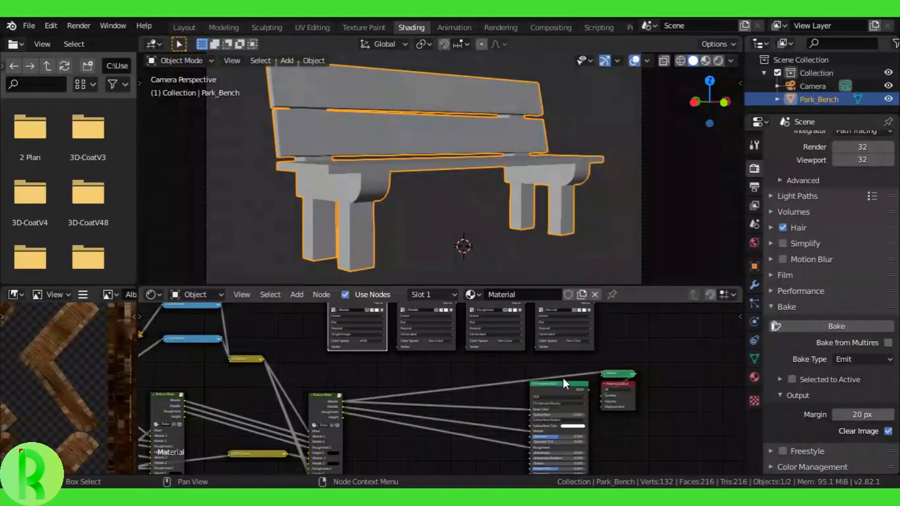
- Connect the Principled BSDF directly to the material output and set the bake type to Roughness
{"action": "left_click", "coordinate": [432, 348]}
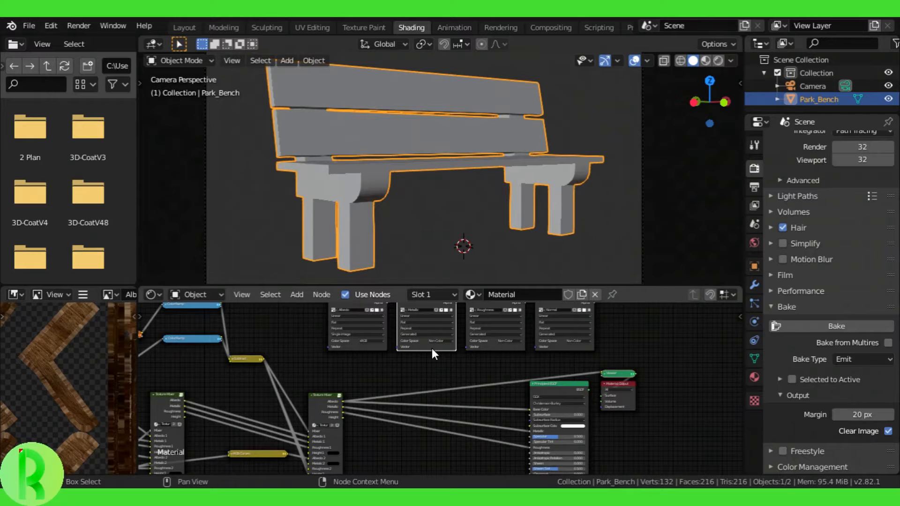
{"action": "left_click", "coordinate": [552, 391], "text": "ctrl+shift"}
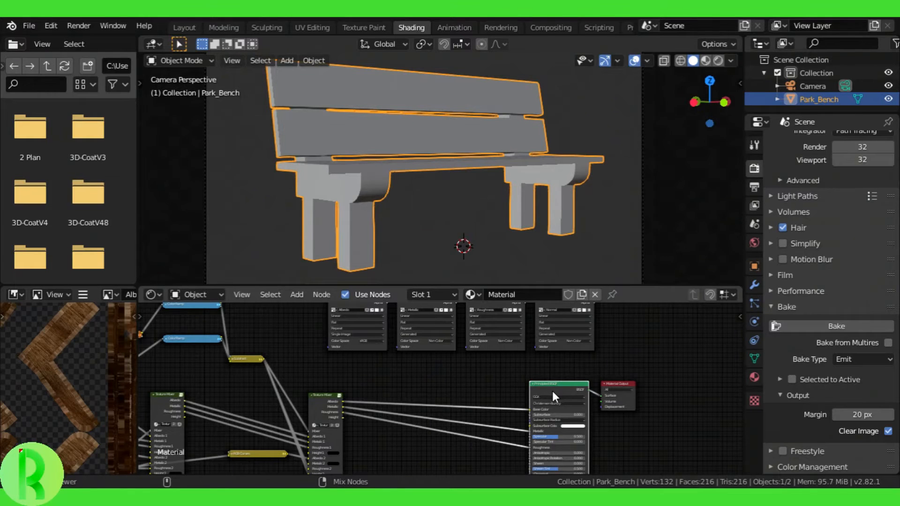
{"action": "left_click", "coordinate": [857, 359]}
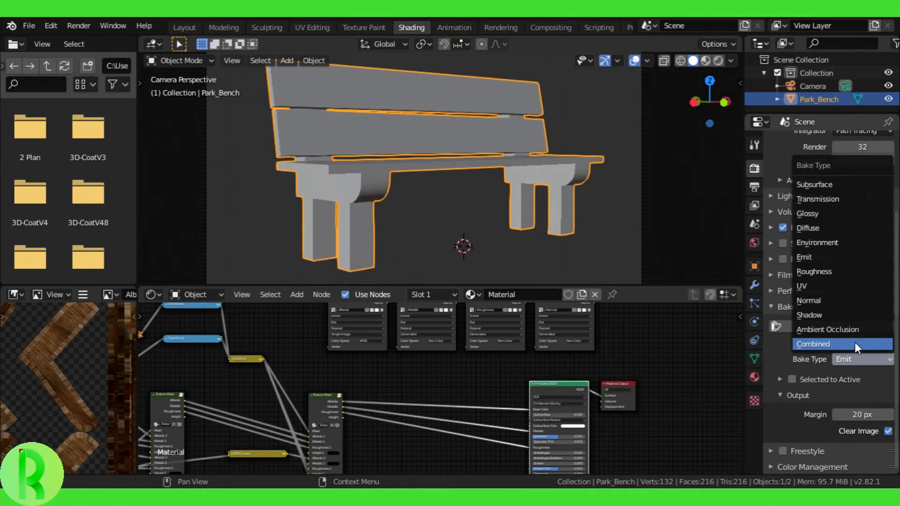
{"action": "left_click", "coordinate": [820, 271]}
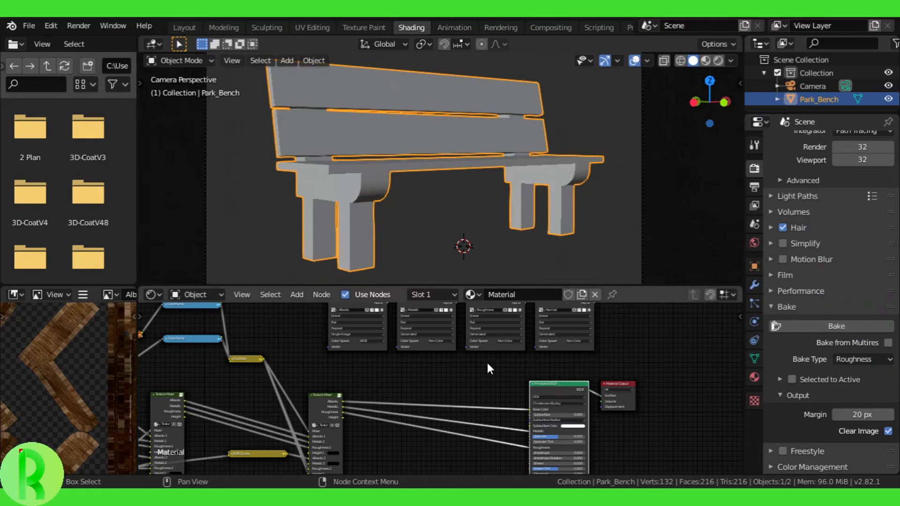
- With the Roughness image node active, save the file and bake the Roughness texture
{"action": "left_click", "coordinate": [499, 345]}
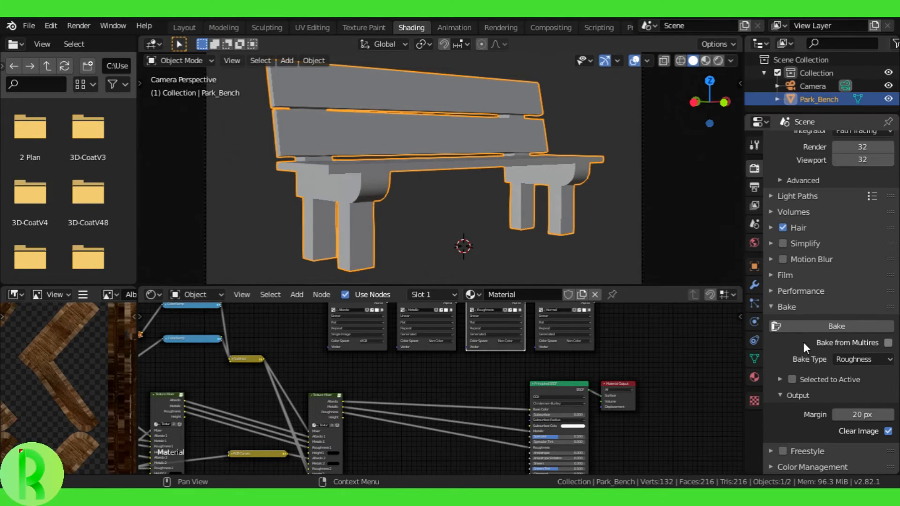
{"action": "key", "text": "ctrl+s"}
{"action": "left_click", "coordinate": [595, 314]}
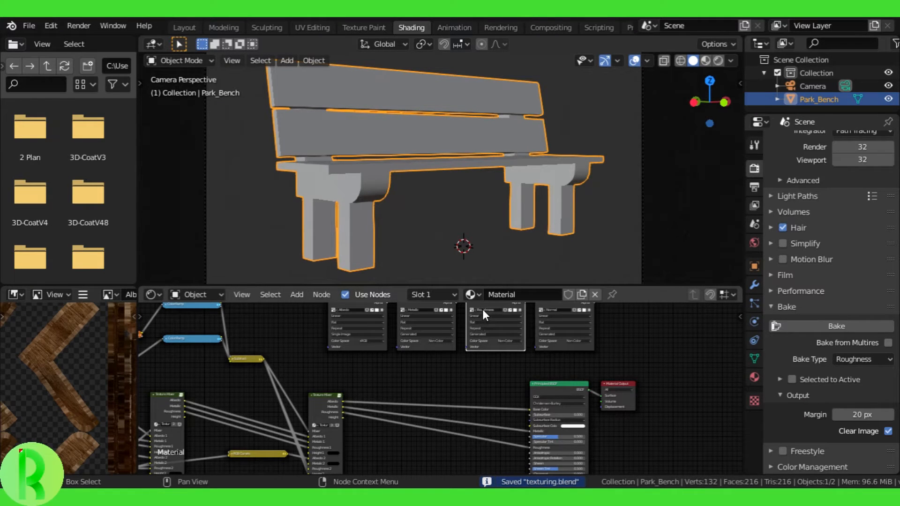
{"action": "scroll", "coordinate": [482, 310], "scroll_direction": "up", "scroll_amount": 2}
{"action": "middle_click_drag", "start_coordinate": [458, 359], "coordinate": [456, 414]}
{"action": "scroll", "coordinate": [459, 360], "scroll_direction": "up", "scroll_amount": 1}
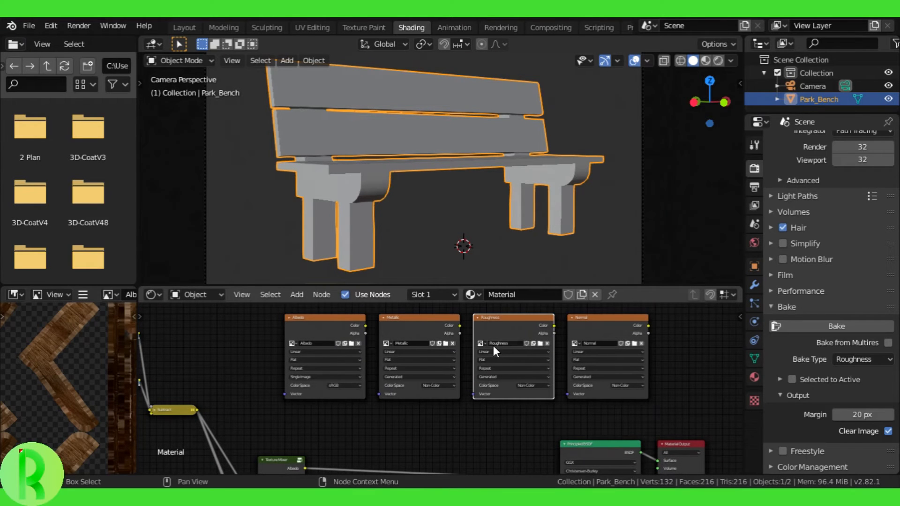
{"action": "key", "text": "ctrl+s"}
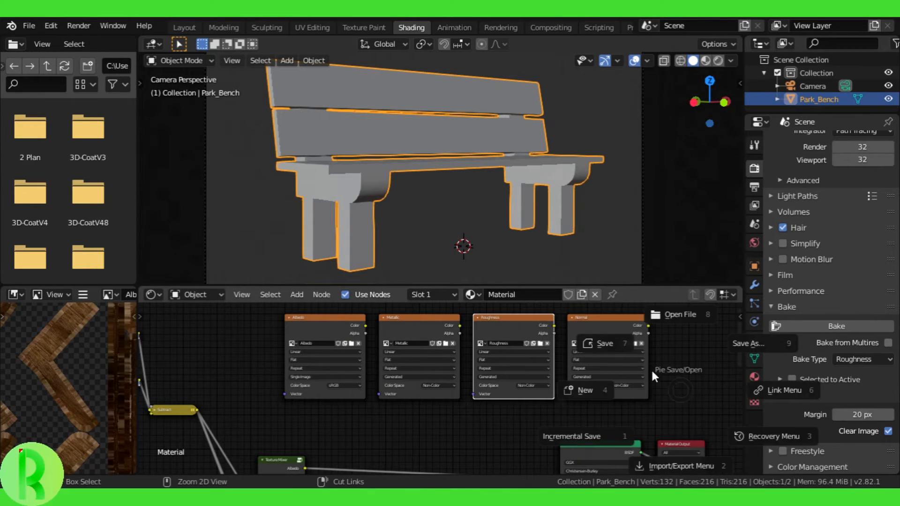
{"action": "left_click", "coordinate": [619, 345]}
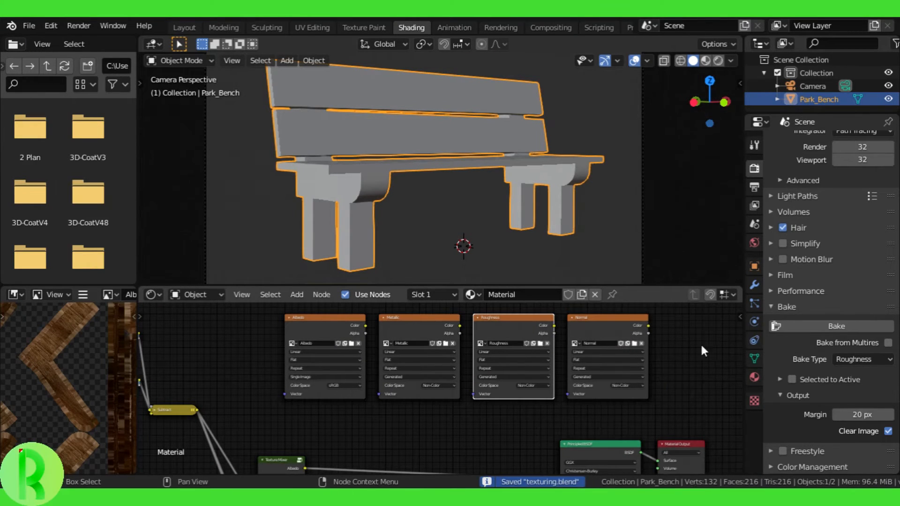
{"action": "left_click", "coordinate": [824, 325]}
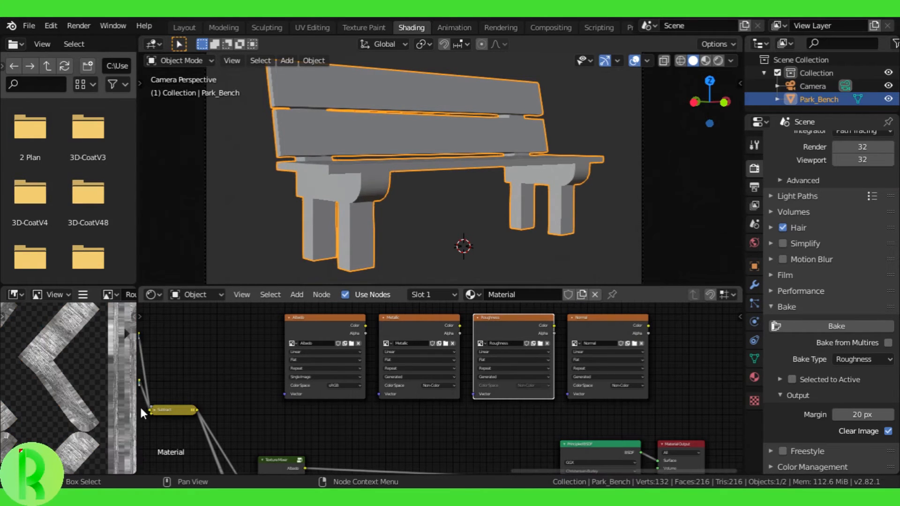
- Save the baked Roughness image as Roughness.png in the Bench folder with 16-bit color depth and 100% compression
{"action": "key", "text": "ctrl+space"}
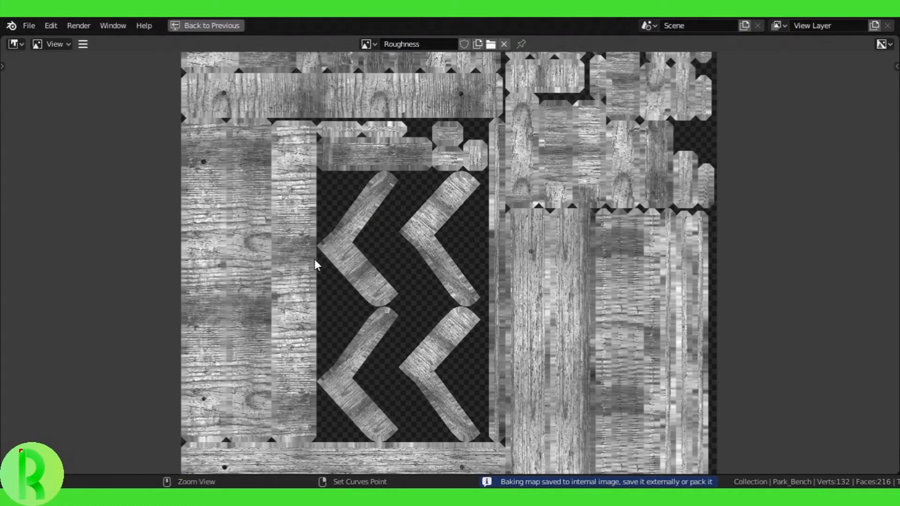
{"action": "key", "text": "ctrl+space"}
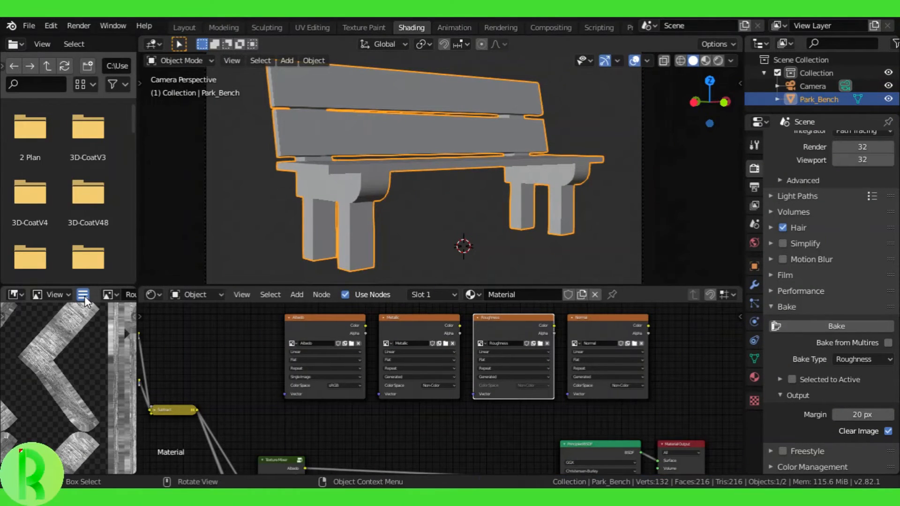
{"action": "left_click", "coordinate": [83, 296]}
{"action": "mouse_move", "coordinate": [100, 322]}
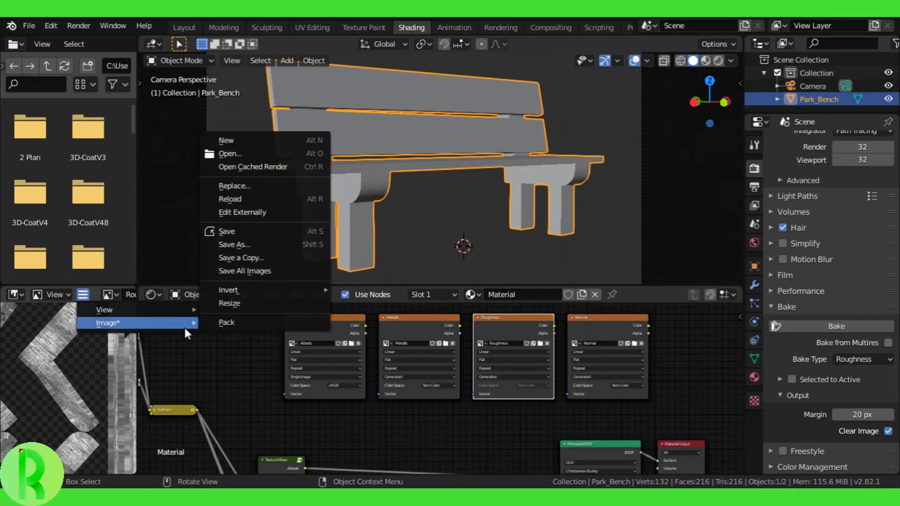
{"action": "left_click", "coordinate": [232, 245]}
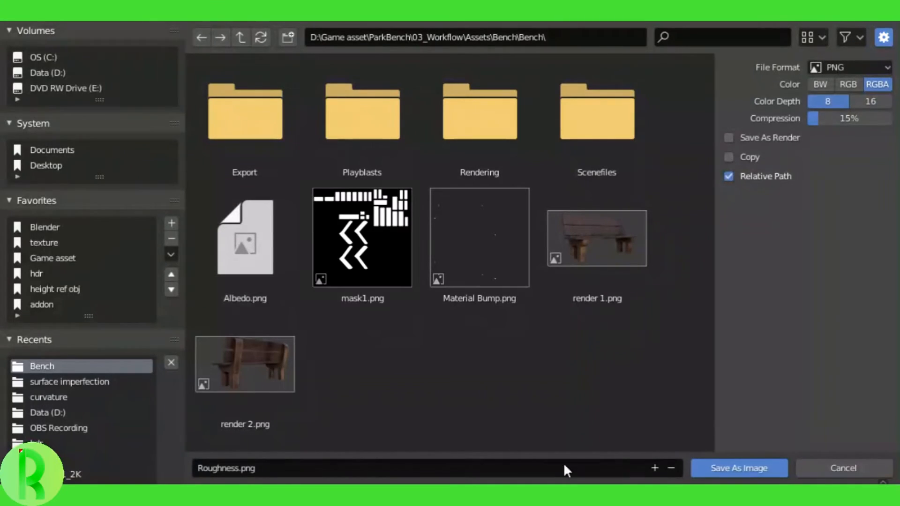
{"action": "left_click", "coordinate": [858, 104]}
{"action": "left_click_drag", "start_coordinate": [835, 118], "coordinate": [891, 118]}
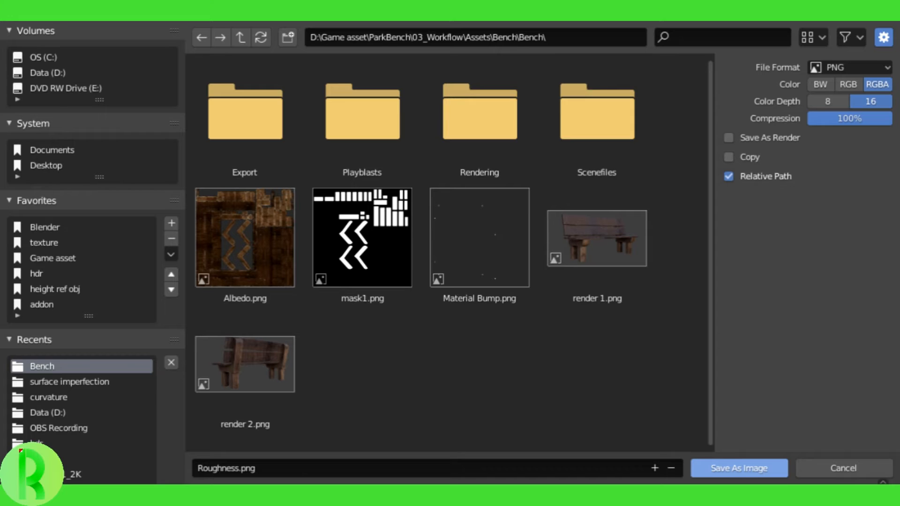
{"action": "left_click", "coordinate": [740, 468]}
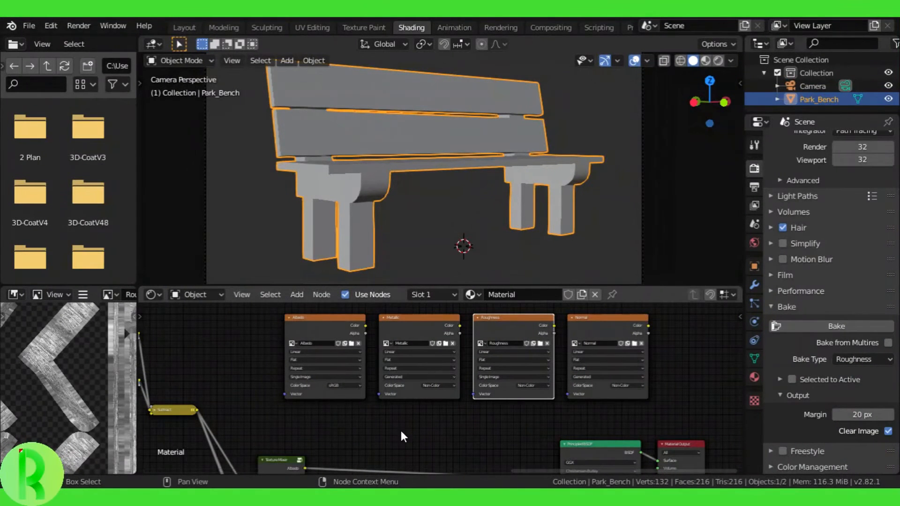
- Route the final Texture Mixer's Metallic output through a Viewer node to the material output and make the Metallic image node active
{"action": "scroll", "coordinate": [410, 417], "scroll_direction": "up", "scroll_amount": 2}
{"action": "middle_click_drag", "start_coordinate": [408, 416], "coordinate": [405, 371]}
{"action": "scroll", "coordinate": [405, 370], "scroll_direction": "down", "scroll_amount": 2}
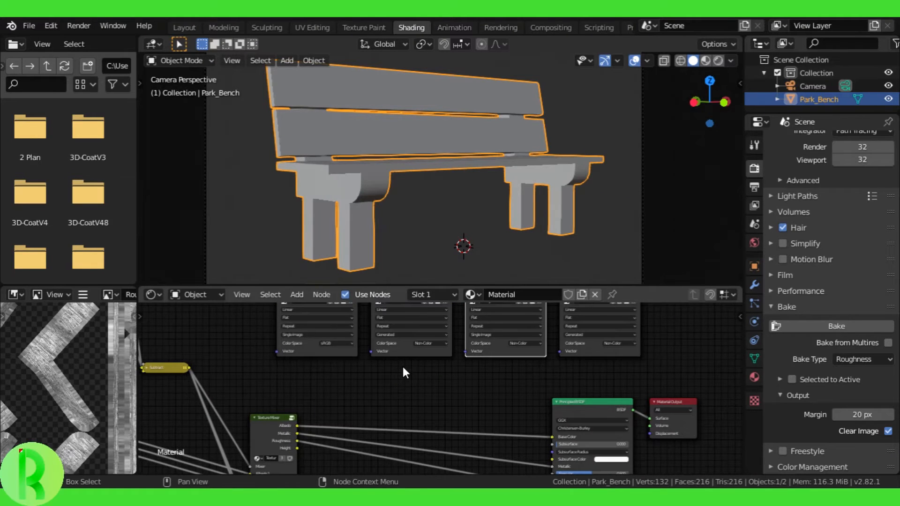
{"action": "scroll", "coordinate": [406, 371], "scroll_direction": "down", "scroll_amount": 1}
{"action": "left_click", "coordinate": [404, 356]}
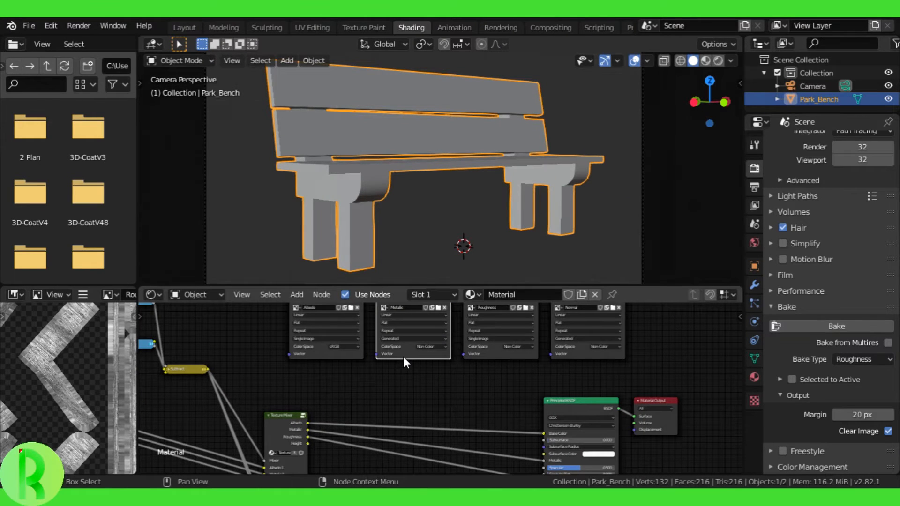
{"action": "left_click", "coordinate": [284, 435], "text": "ctrl+shift"}
{"action": "left_click", "coordinate": [283, 435], "text": "ctrl+shift"}
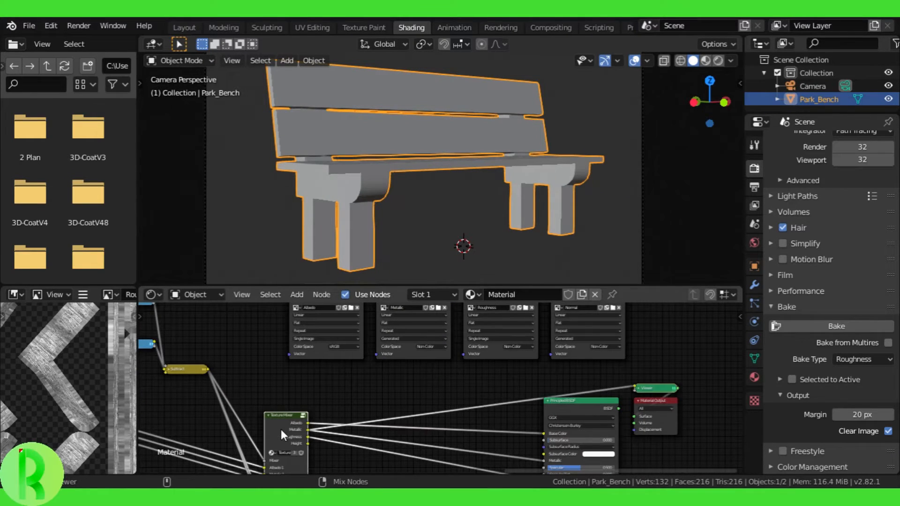
{"action": "left_click", "coordinate": [426, 360]}
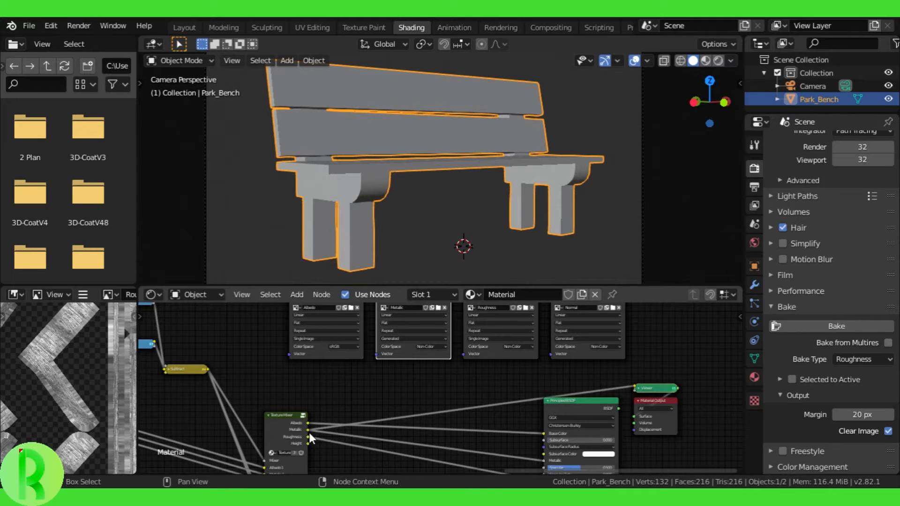
{"action": "scroll", "coordinate": [294, 438], "scroll_direction": "up", "scroll_amount": 2}
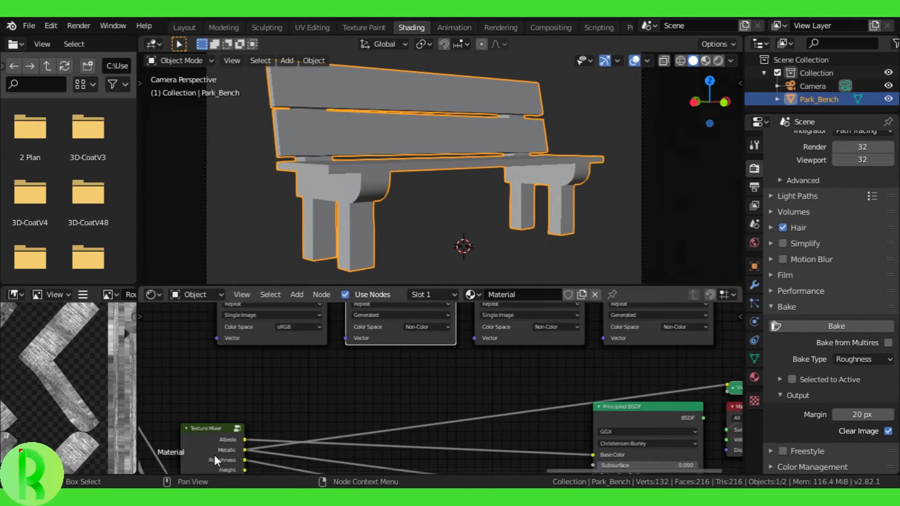
{"action": "scroll", "coordinate": [454, 399], "scroll_direction": "down", "scroll_amount": 2}
{"action": "scroll", "coordinate": [453, 399], "scroll_direction": "down", "scroll_amount": 1}
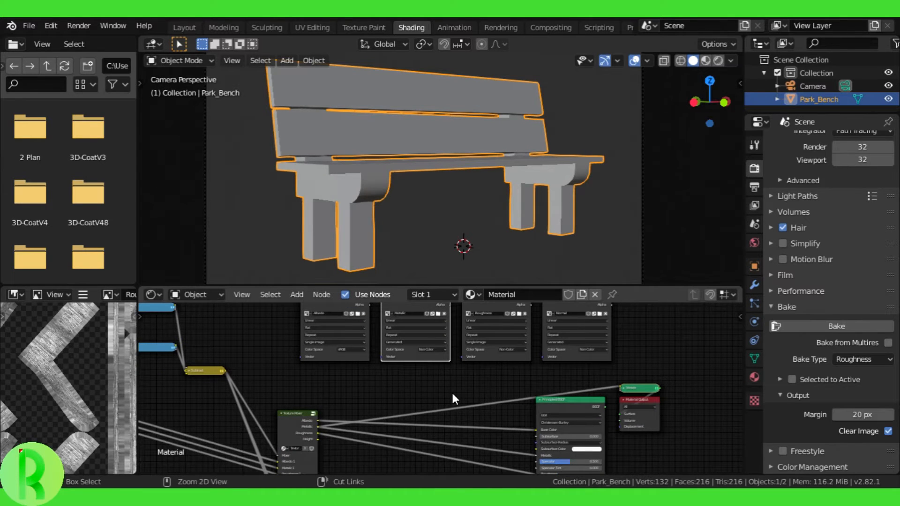
- Save the file and bake the Metallic texture with the bake type set to Emit
{"action": "key", "text": "ctrl+s"}
{"action": "left_click", "coordinate": [392, 352]}
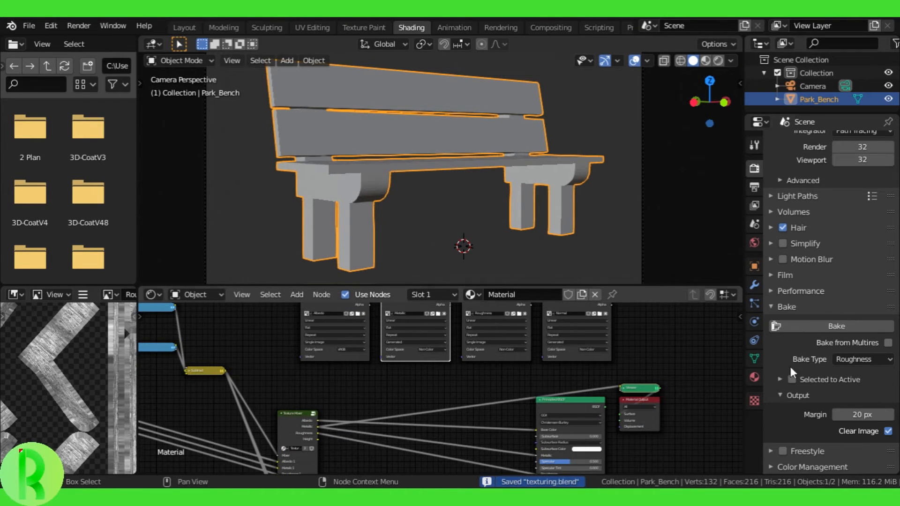
{"action": "left_click", "coordinate": [853, 359]}
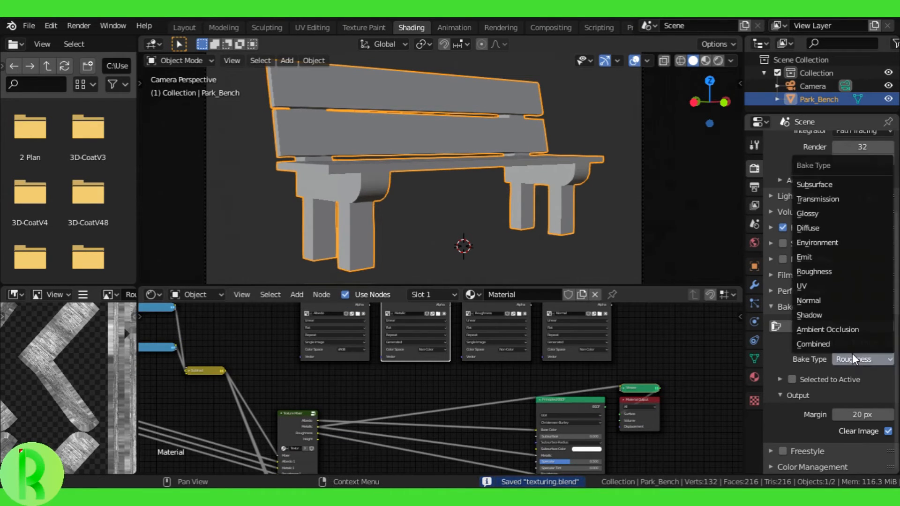
{"action": "left_click", "coordinate": [813, 257]}
{"action": "key", "text": "ctrl+s"}
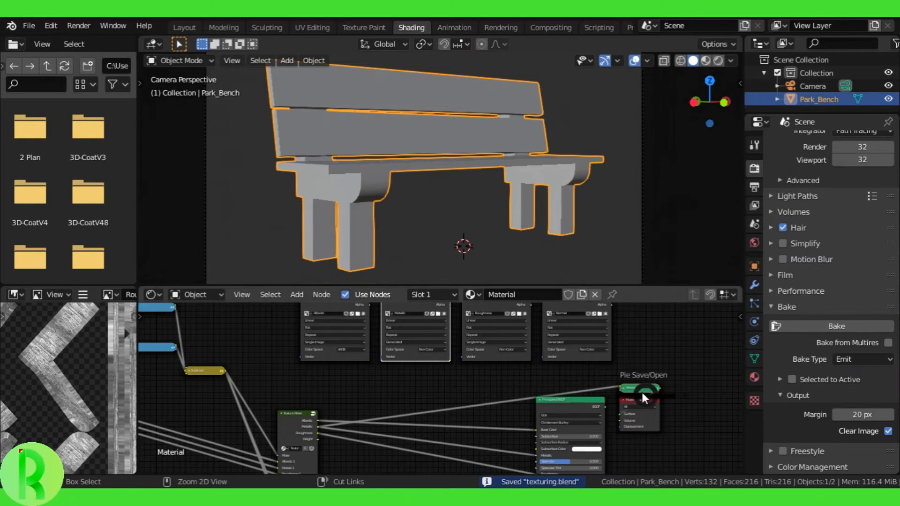
{"action": "left_click", "coordinate": [591, 361]}
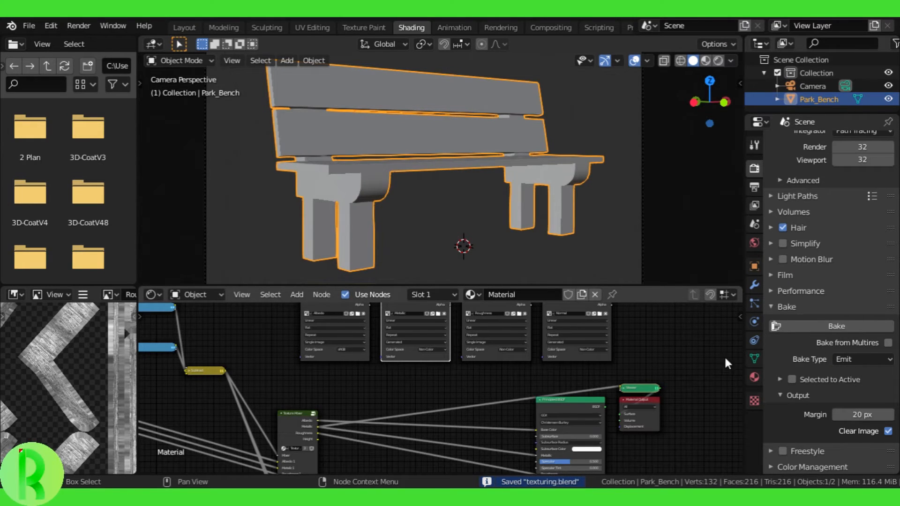
{"action": "left_click", "coordinate": [831, 328]}
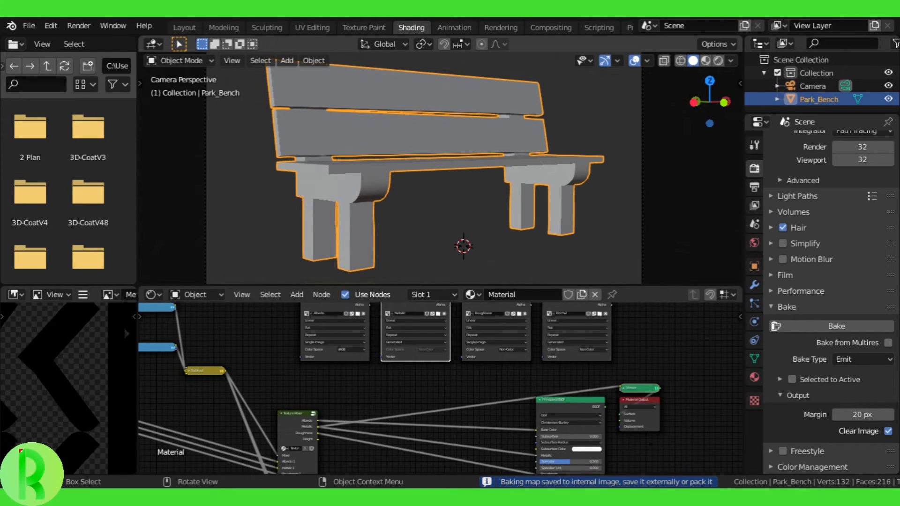
- Examine the whole baked Metallic texture in the maximized image editor
{"action": "key", "text": "ctrl+space"}
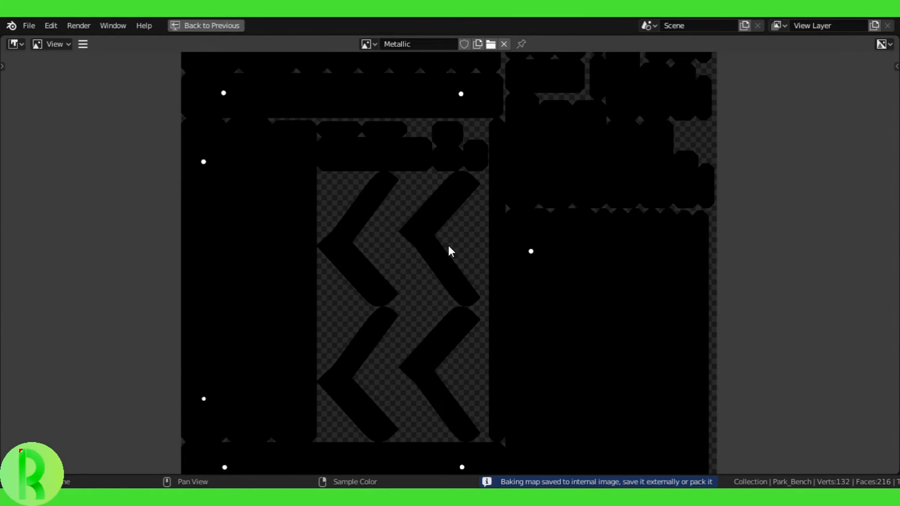
{"action": "scroll", "coordinate": [585, 241], "scroll_direction": "up", "scroll_amount": 3}
{"action": "key", "text": "Home"}
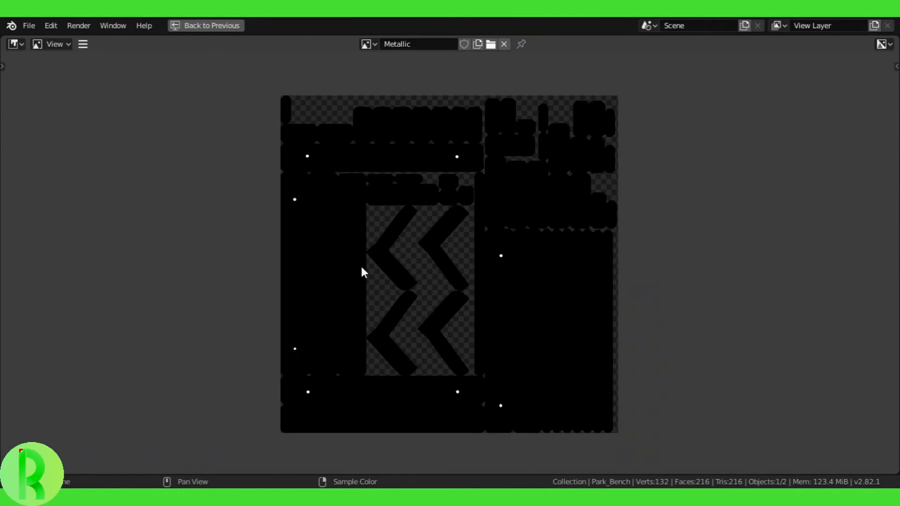
- Save the baked Metallic image as Metallic.png in the Bench folder with 16-bit color depth and 100% compression
{"action": "key", "text": "ctrl+space"}
{"action": "left_click", "coordinate": [83, 295]}
{"action": "mouse_move", "coordinate": [111, 326]}
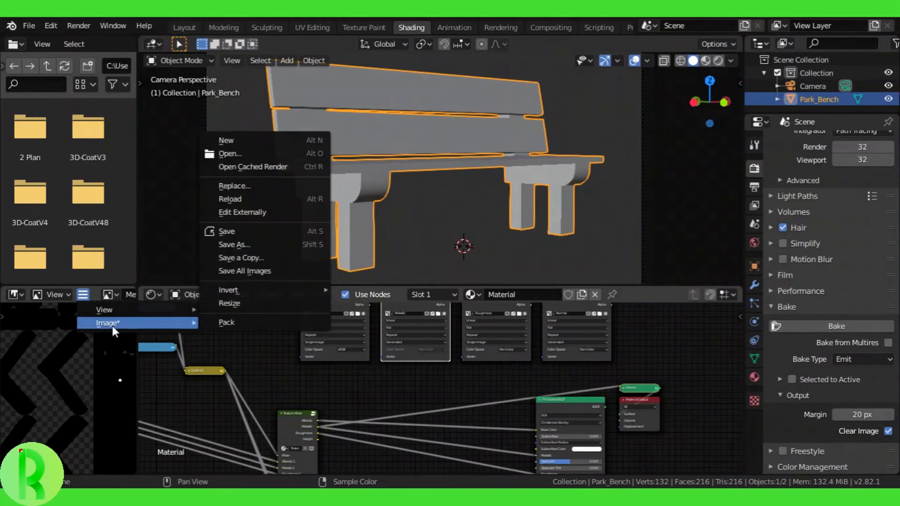
{"action": "left_click", "coordinate": [245, 246]}
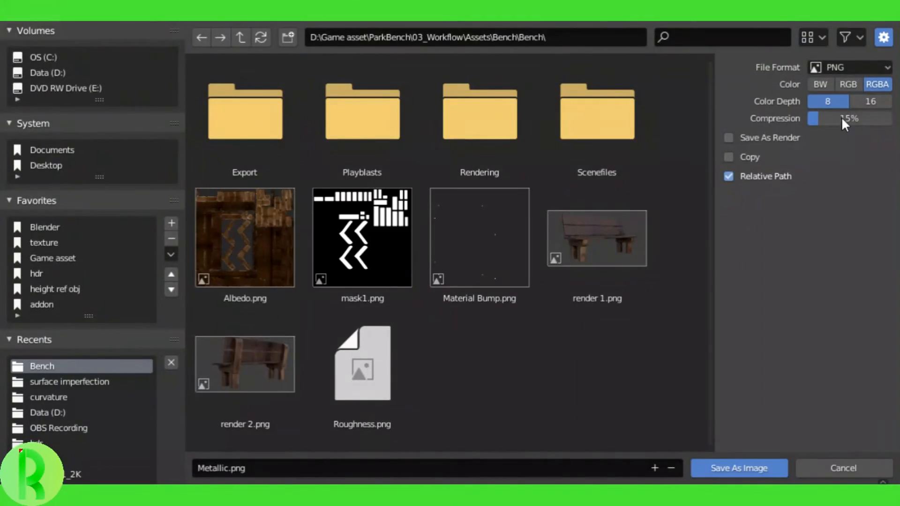
{"action": "left_click", "coordinate": [861, 102]}
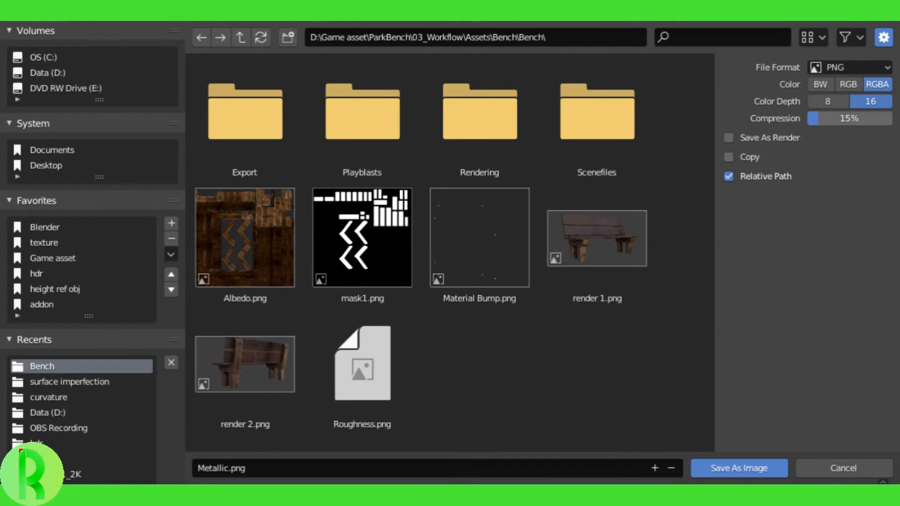
{"action": "left_click_drag", "start_coordinate": [839, 118], "coordinate": [892, 118]}
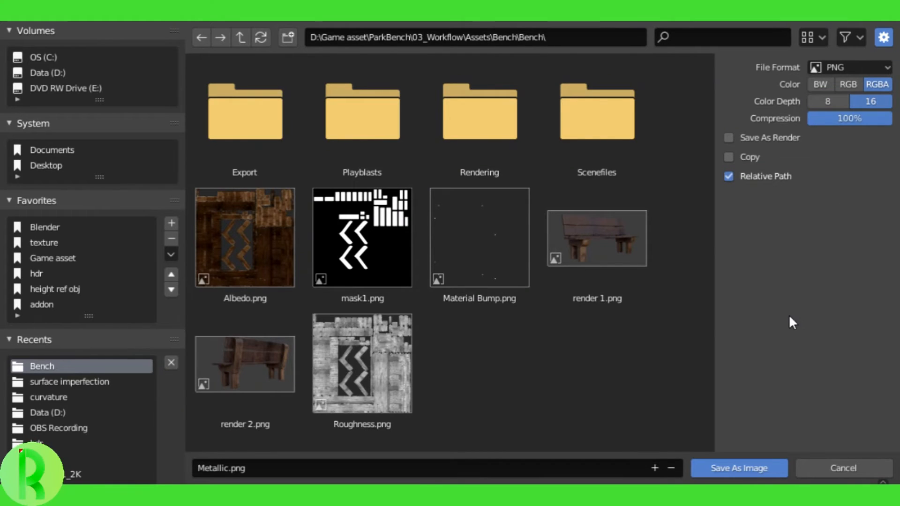
{"action": "left_click", "coordinate": [739, 468]}
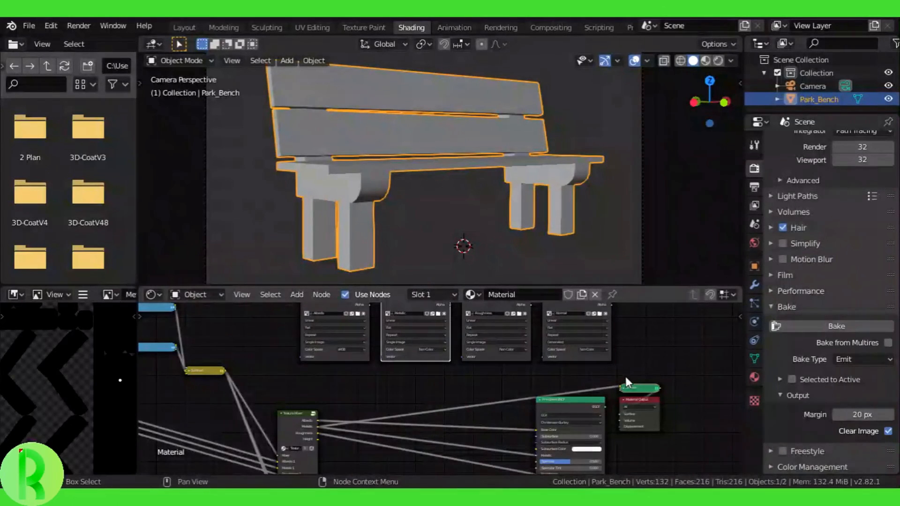
- Save the file and reconnect the Principled BSDF directly to the Material Output
{"action": "key", "text": "F4"}
{"action": "left_click", "coordinate": [601, 313]}
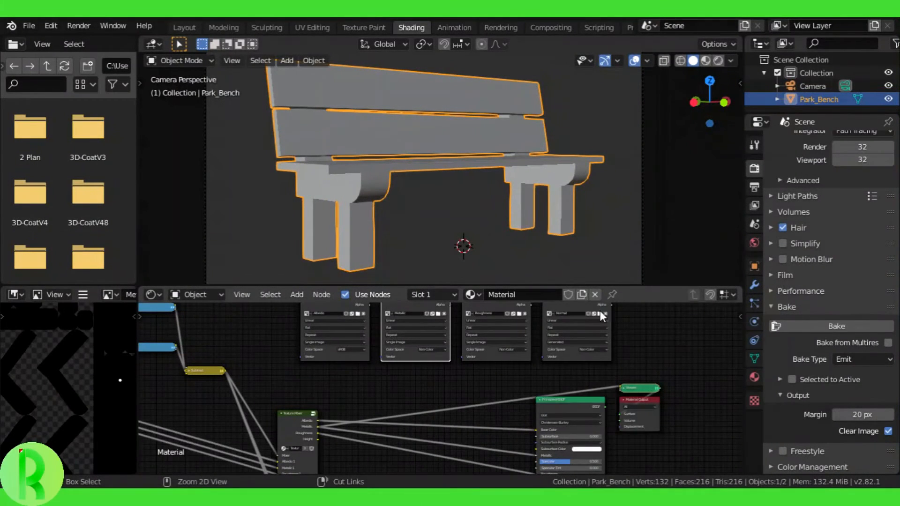
{"action": "left_click", "coordinate": [576, 407], "text": "ctrl+shift"}
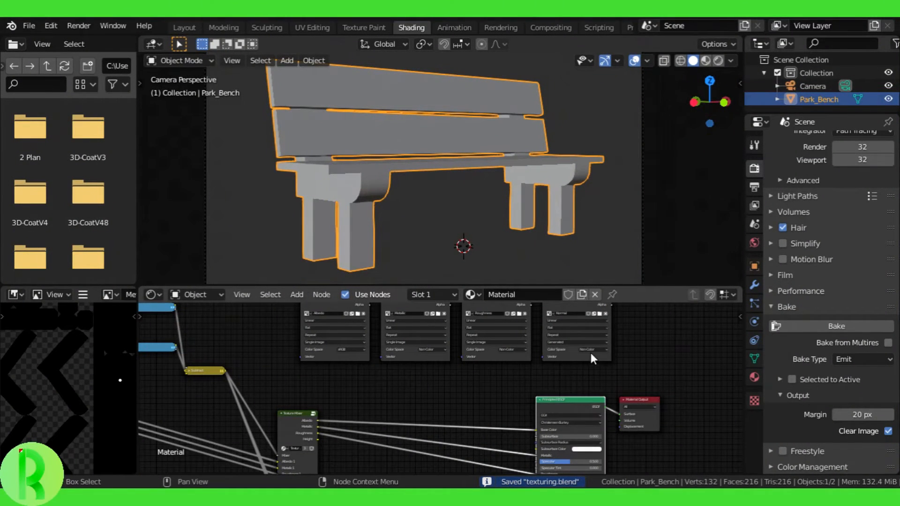
- Make the Normal image node active, set the bake type to Normal, and bake the texture with the file saved first
{"action": "left_click", "coordinate": [572, 357]}
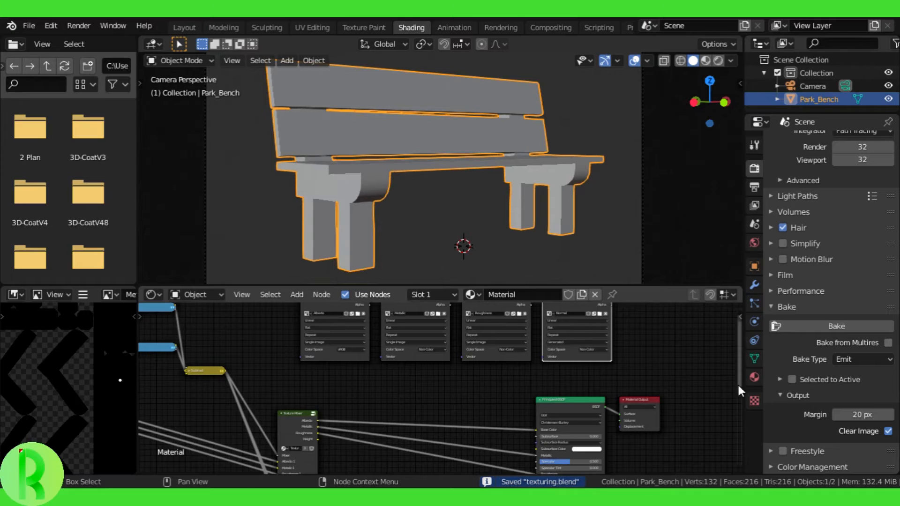
{"action": "left_click", "coordinate": [848, 359]}
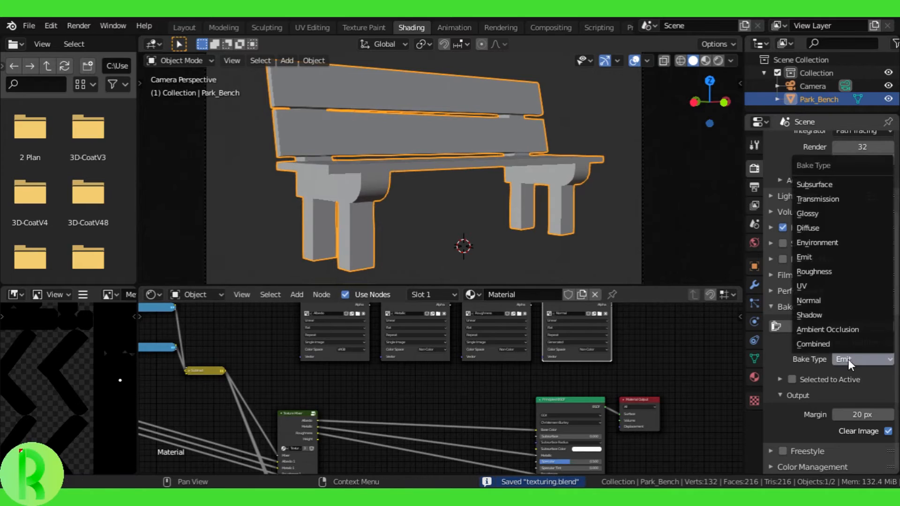
{"action": "left_click", "coordinate": [807, 302]}
{"action": "key", "text": "ctrl+s"}
{"action": "left_click", "coordinate": [604, 320]}
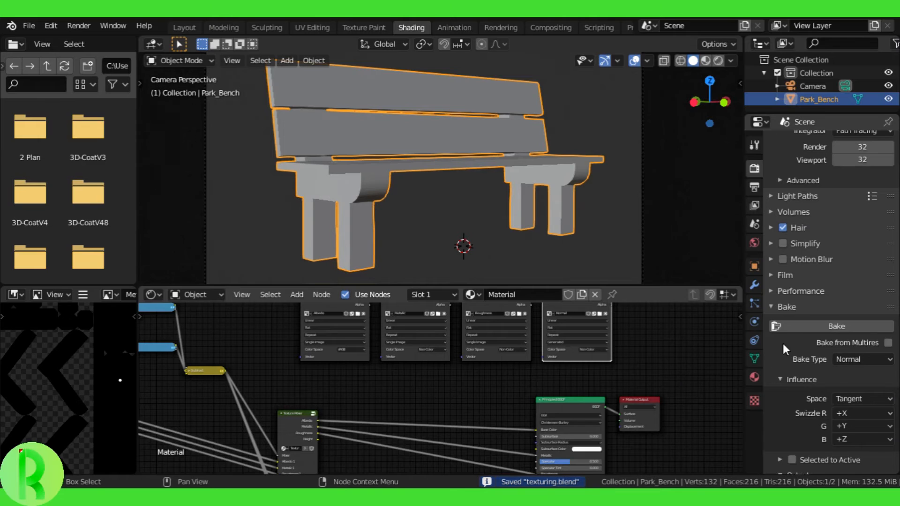
{"action": "left_click", "coordinate": [805, 325]}
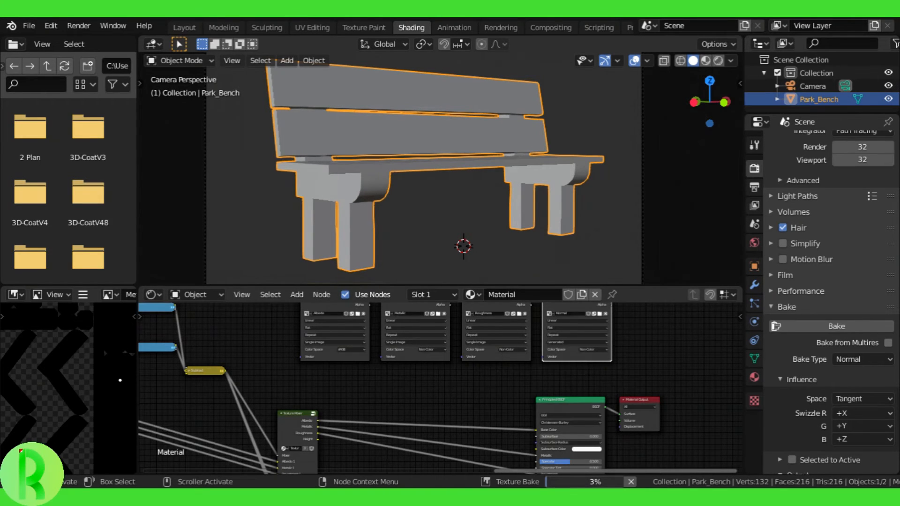
{"action": "mouse_move", "coordinate": [569, 482]}
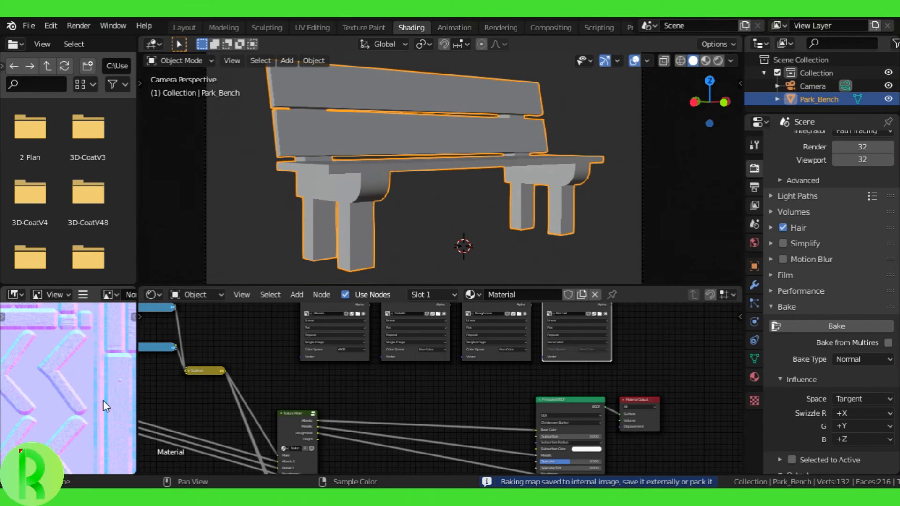
- Examine the baked Normal texture up close and as a whole in the maximized image editor
{"action": "key", "text": "ctrl+space"}
{"action": "scroll", "coordinate": [328, 275], "scroll_direction": "up", "scroll_amount": 5}
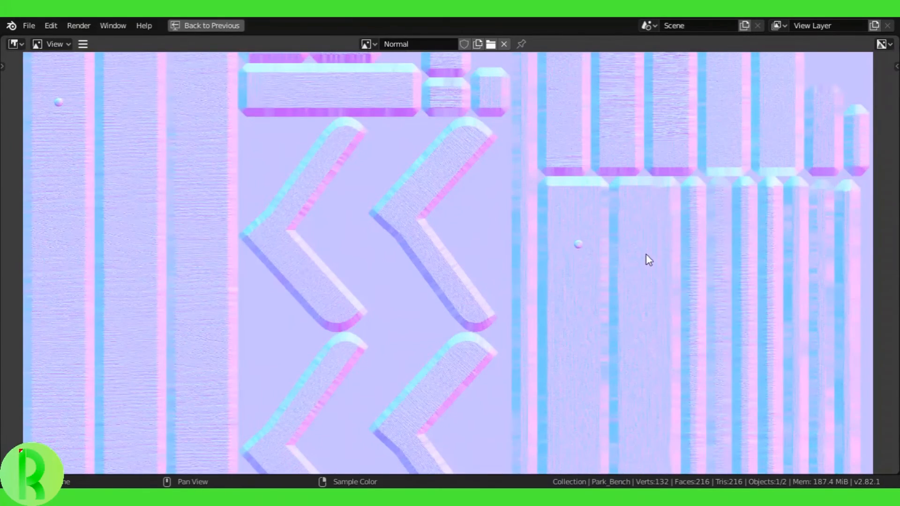
{"action": "scroll", "coordinate": [643, 249], "scroll_direction": "up", "scroll_amount": 3}
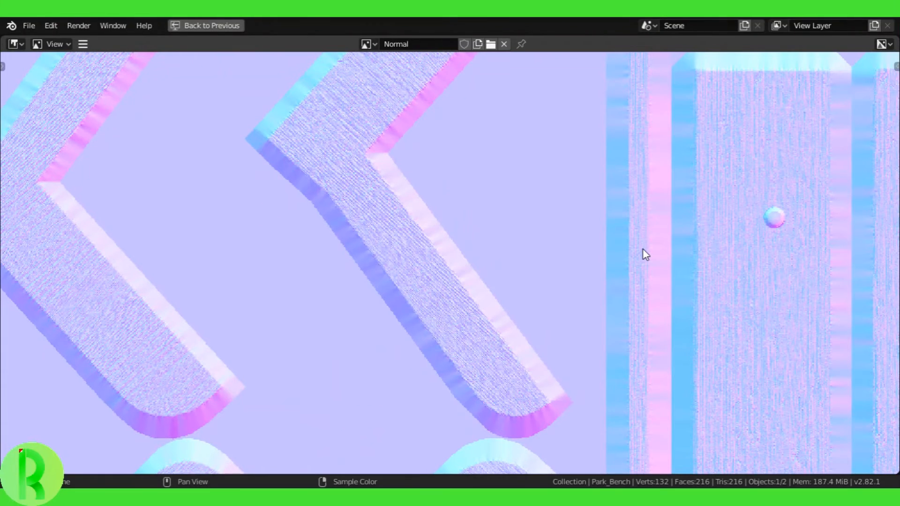
{"action": "scroll", "coordinate": [644, 254], "scroll_direction": "down", "scroll_amount": 5}
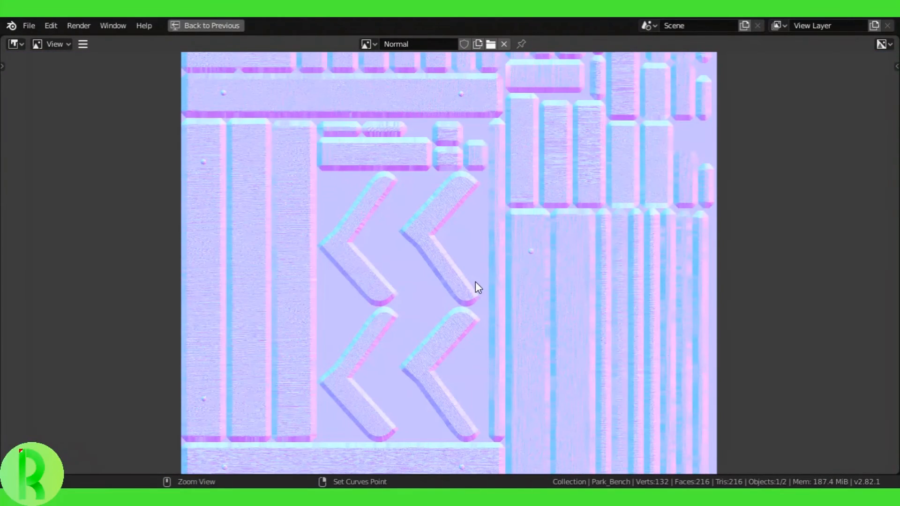
{"action": "key", "text": "ctrl+space"}
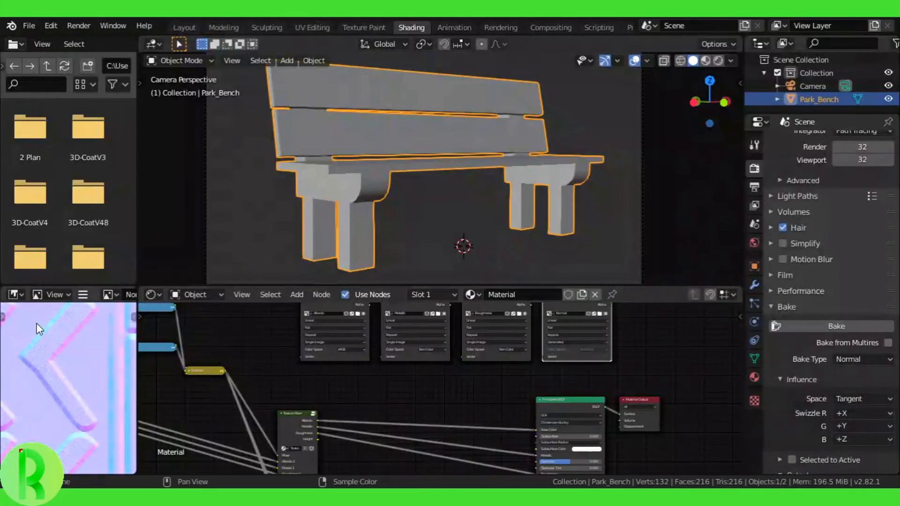
- Save the baked Normal image as Normal.png in the Bench folder with 16-bit color depth and 100% compression, and save the blend file
{"action": "left_click", "coordinate": [83, 294]}
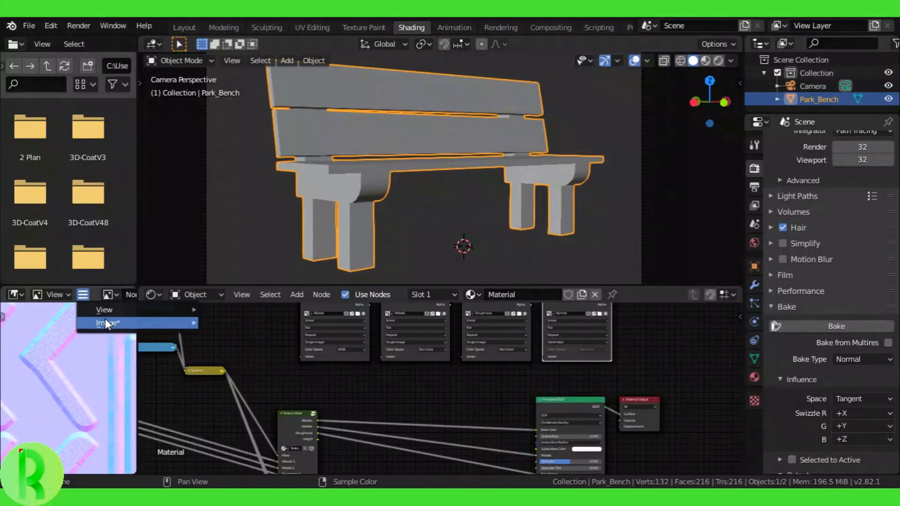
{"action": "mouse_move", "coordinate": [187, 323]}
{"action": "left_click", "coordinate": [233, 244]}
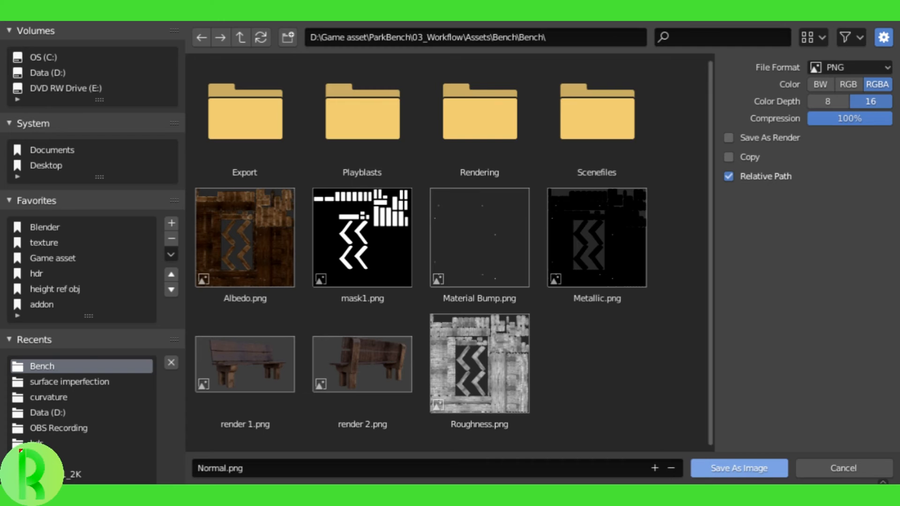
{"action": "left_click", "coordinate": [739, 468]}
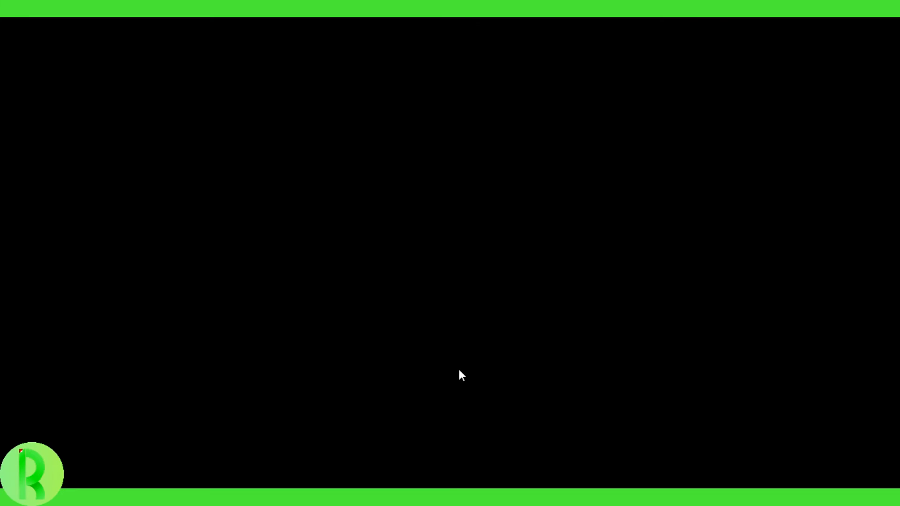
{"action": "scroll", "coordinate": [401, 373], "scroll_direction": "up", "scroll_amount": 1}
{"action": "scroll", "coordinate": [86, 384], "scroll_direction": "down", "scroll_amount": 4}
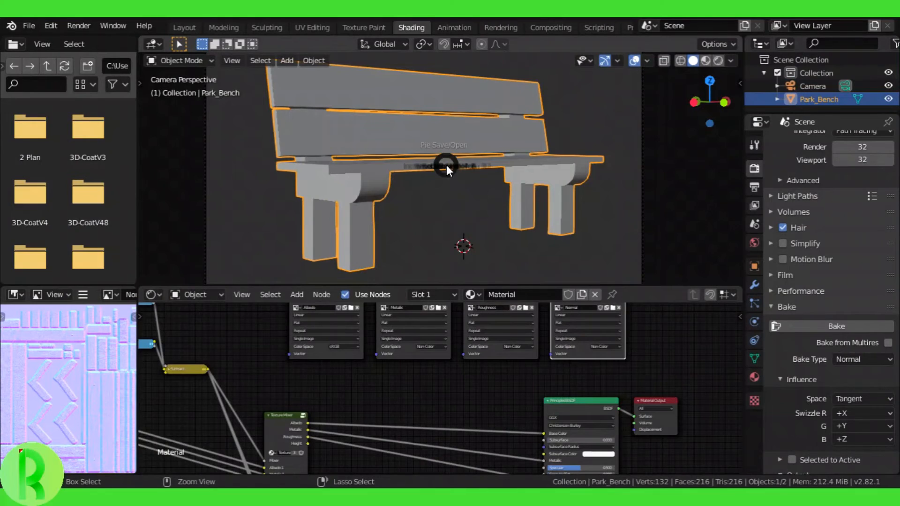
{"action": "key", "text": "ctrl+s"}
{"action": "left_click", "coordinate": [379, 114]}
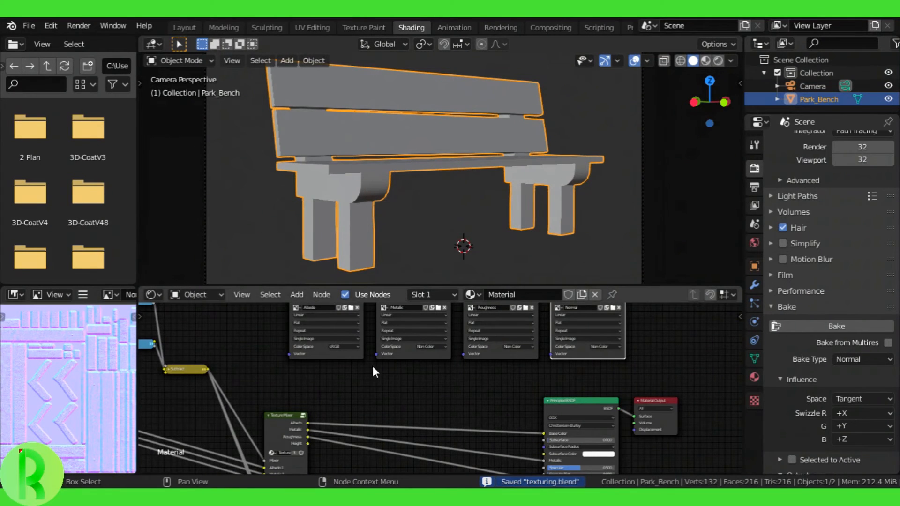
- Compare the Texture Mixer's Albedo and Metallic outputs with their baked images on the bench through the Viewer in rendered shading
{"action": "left_click", "coordinate": [286, 428], "text": "ctrl+shift"}
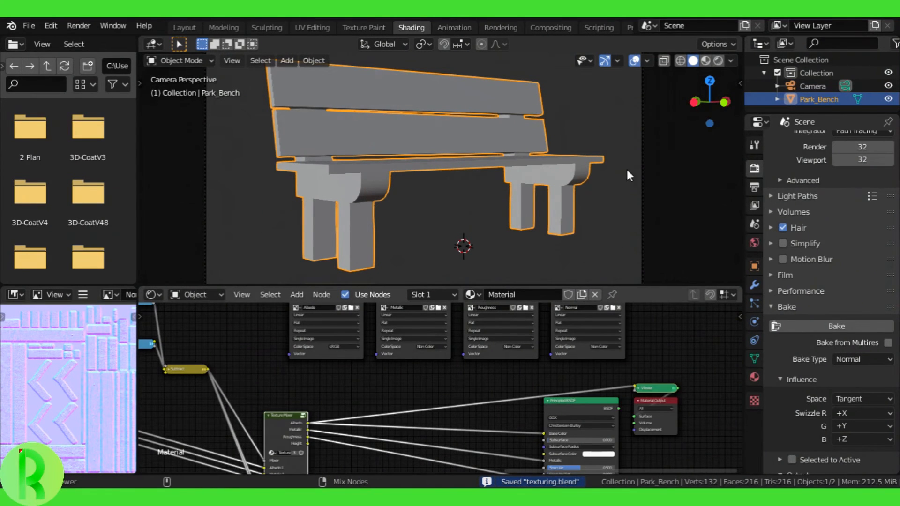
{"action": "left_click", "coordinate": [717, 60]}
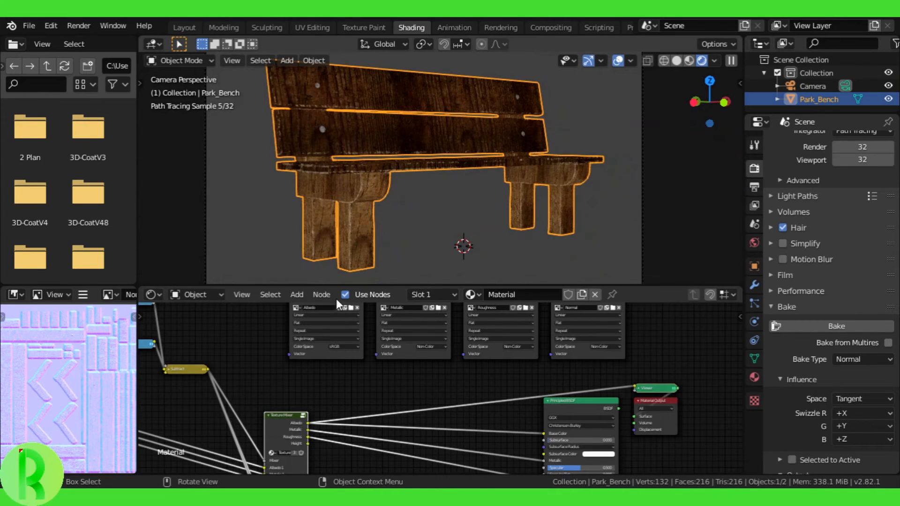
{"action": "left_click", "coordinate": [333, 354], "text": "ctrl+shift"}
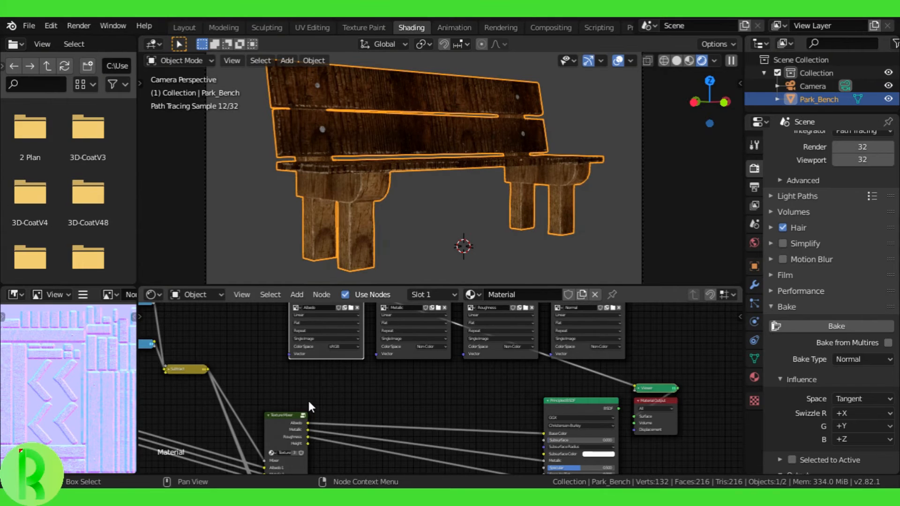
{"action": "left_click", "coordinate": [282, 424], "text": "ctrl+shift"}
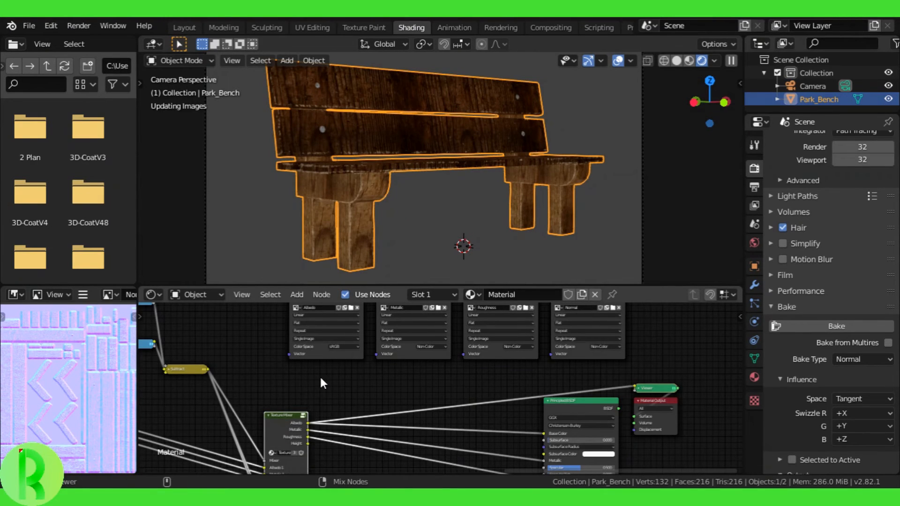
{"action": "left_click", "coordinate": [292, 425], "text": "ctrl+shift"}
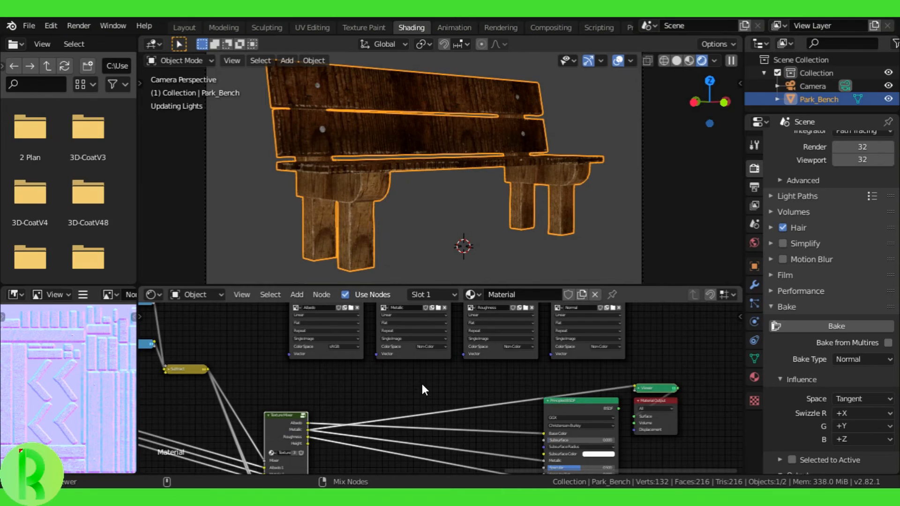
{"action": "left_click", "coordinate": [409, 355], "text": "ctrl+shift"}
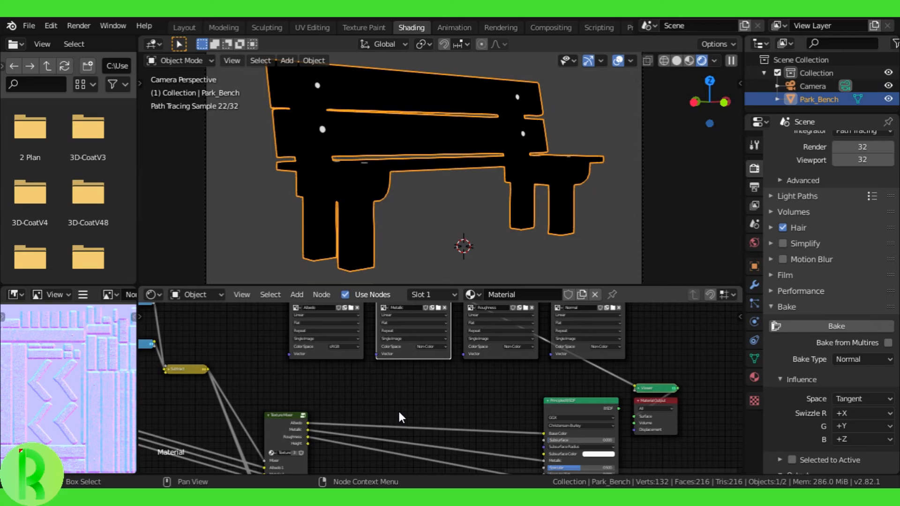
- Add a separate reroute point to each of the Texture Mixer's Albedo, Metallic and Roughness links to the Principled BSDF
{"action": "right_click_drag", "start_coordinate": [398, 409], "coordinate": [403, 454], "text": "shift"}
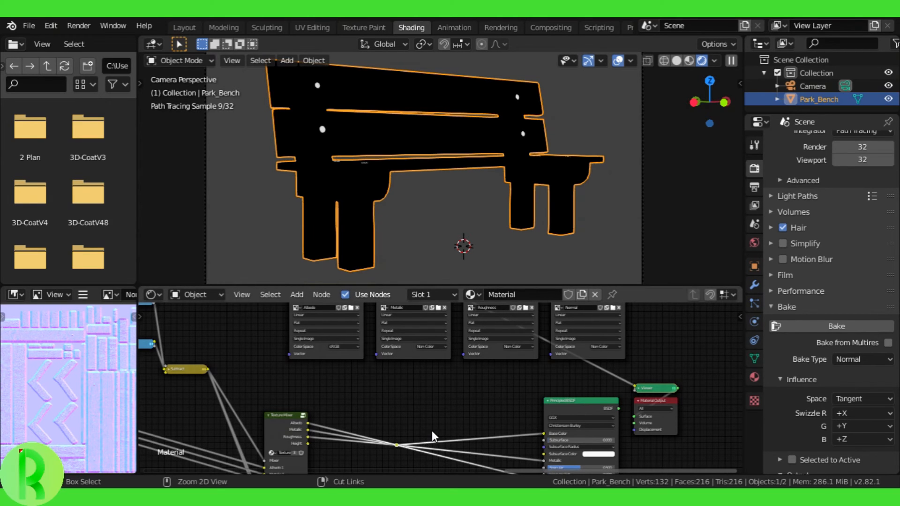
{"action": "key", "text": "ctrl+z"}
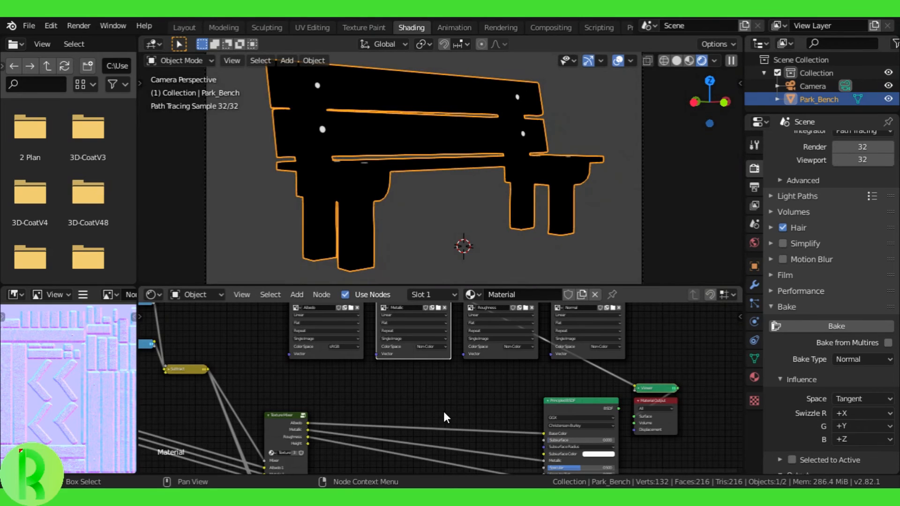
{"action": "middle_click_drag", "start_coordinate": [444, 411], "coordinate": [437, 372]}
{"action": "right_click_drag", "start_coordinate": [447, 375], "coordinate": [427, 430], "text": "shift"}
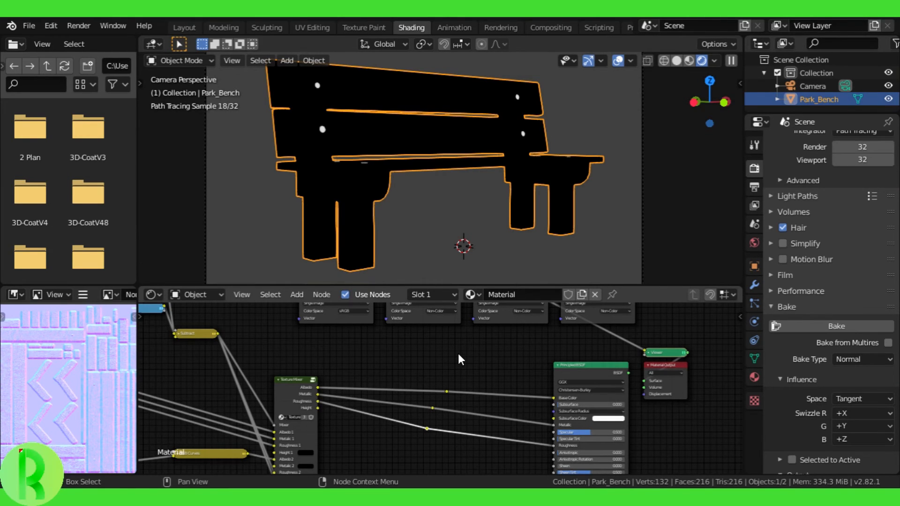
- Compare the rerouted Metallic and Roughness outputs with their baked images, and preview the baked Normal image on the bench
{"action": "left_click", "coordinate": [434, 406], "text": "ctrl+shift"}
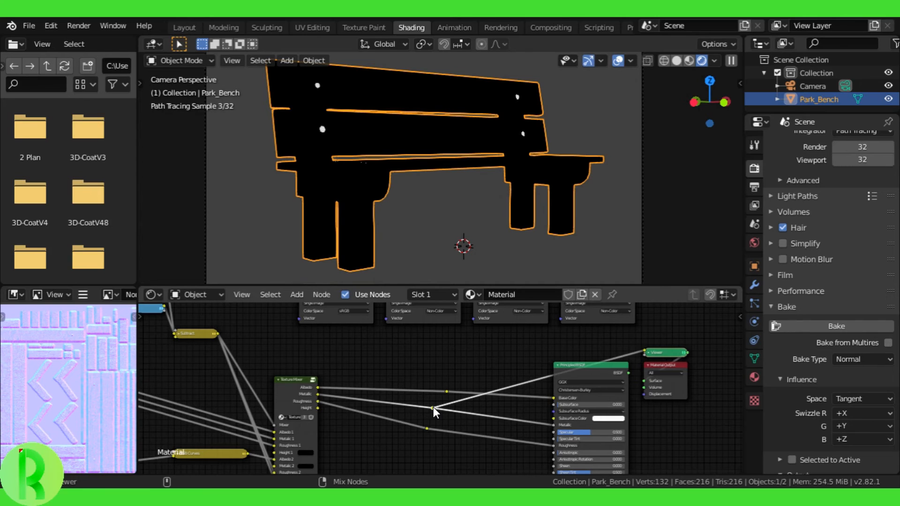
{"action": "left_click", "coordinate": [424, 319], "text": "ctrl+shift"}
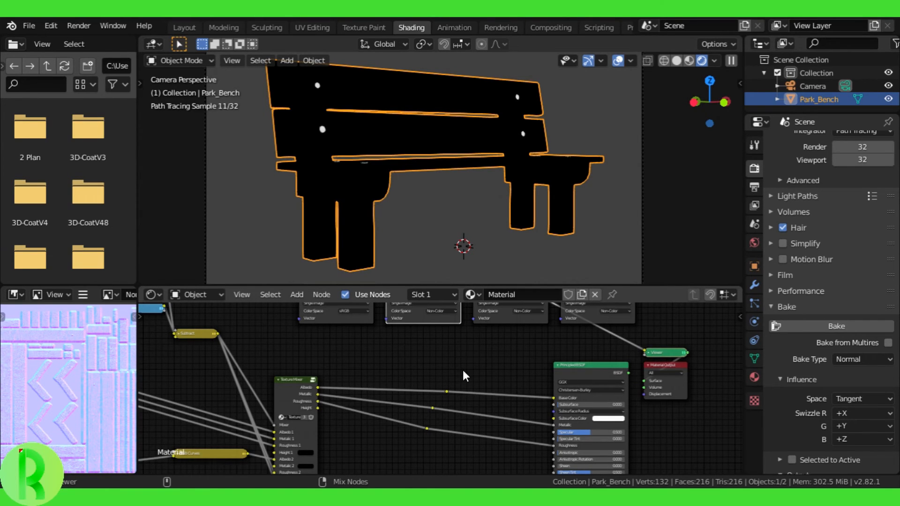
{"action": "left_click", "coordinate": [427, 428], "text": "ctrl+shift"}
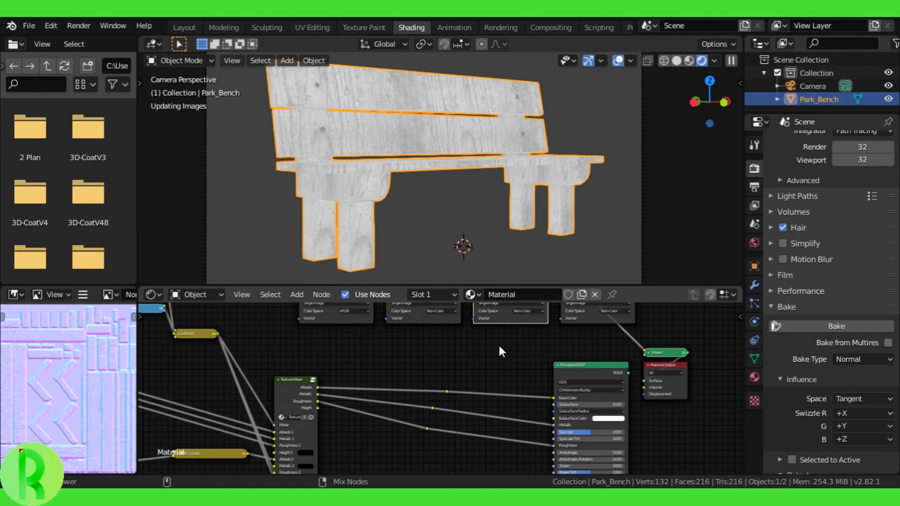
{"action": "left_click", "coordinate": [581, 323], "text": "ctrl+shift"}
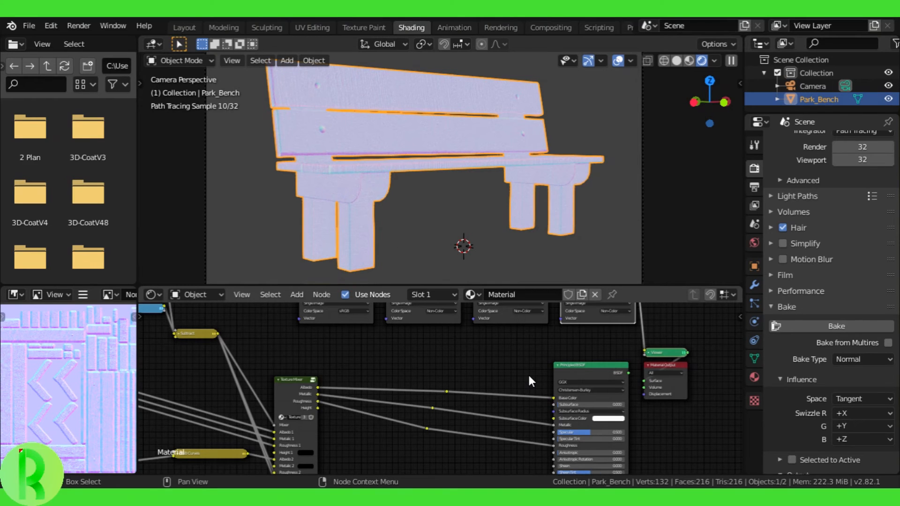
- Reconnect the Principled BSDF to the Material Output so the full material shows on the bench, and save the blend file
{"action": "scroll", "coordinate": [529, 375], "scroll_direction": "down", "scroll_amount": 1}
{"action": "key", "text": "ctrl+s"}
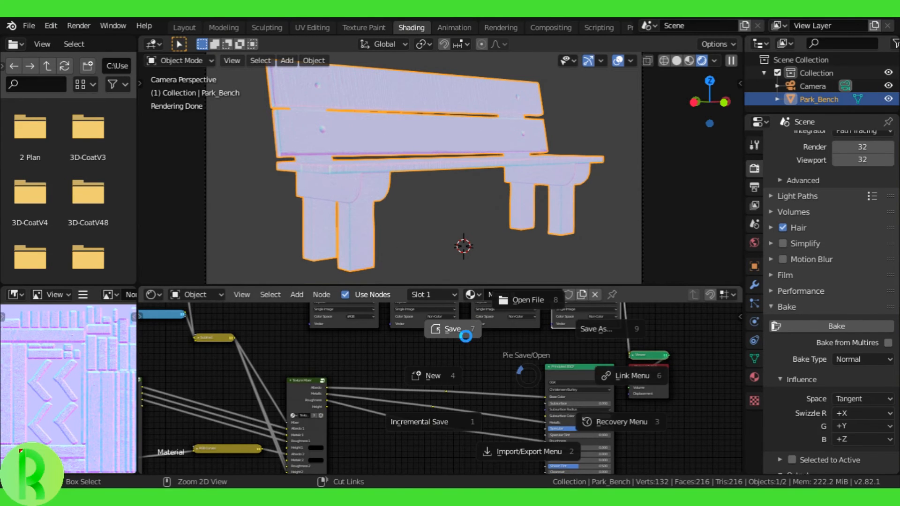
{"action": "left_click", "coordinate": [466, 336]}
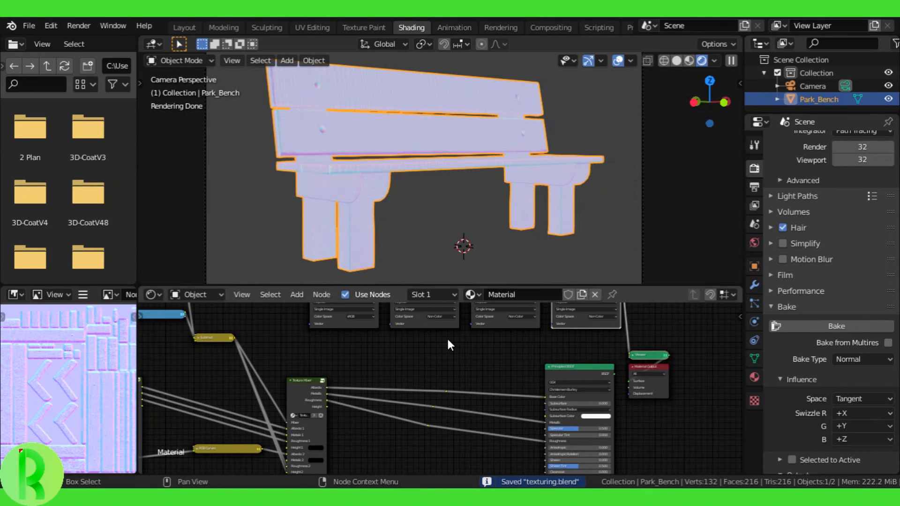
{"action": "left_click", "coordinate": [580, 368], "text": "ctrl+shift"}
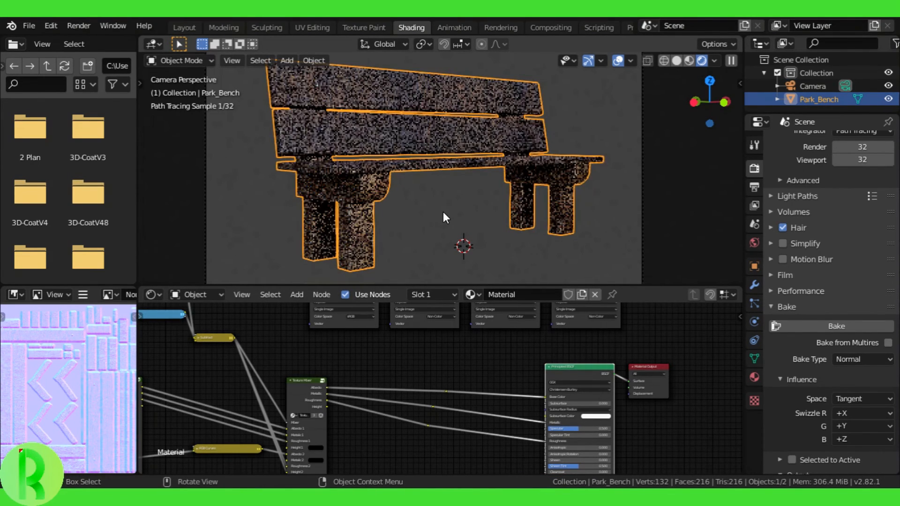
{"action": "key", "text": "ctrl+s"}
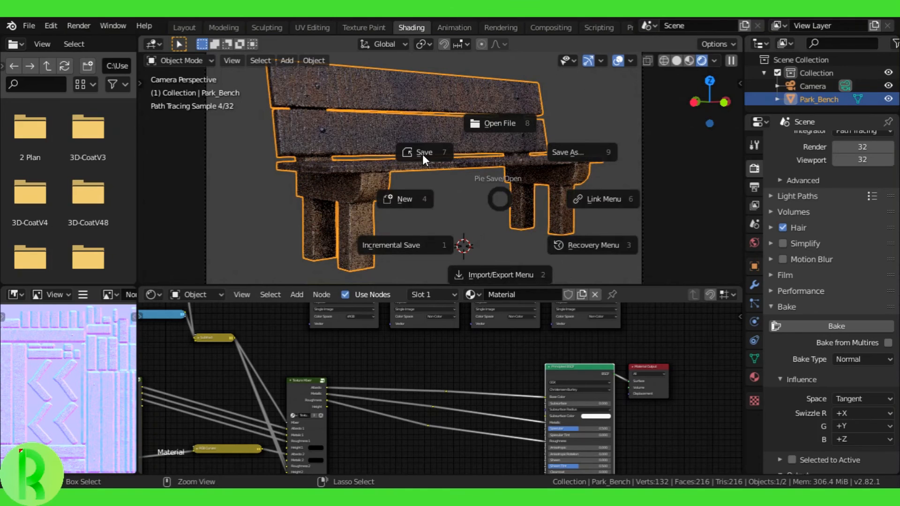
{"action": "left_click", "coordinate": [421, 153]}
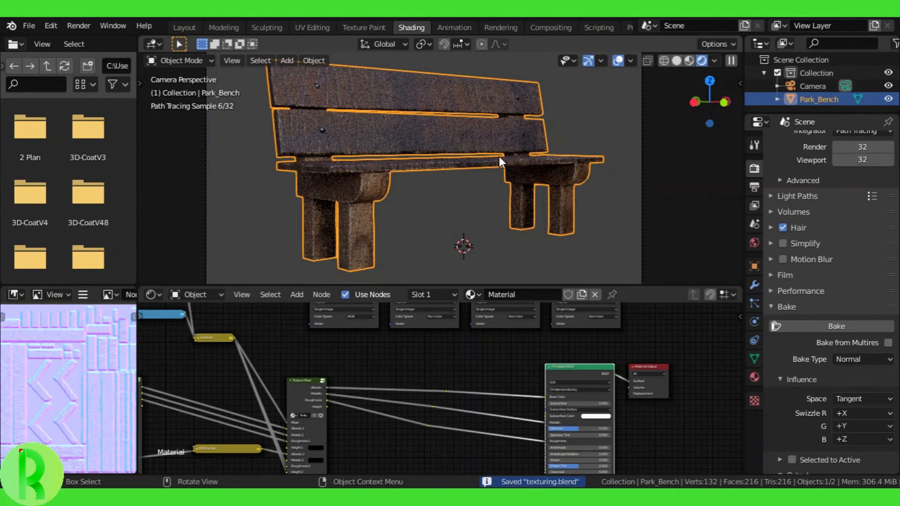
{"action": "key", "text": "z"}
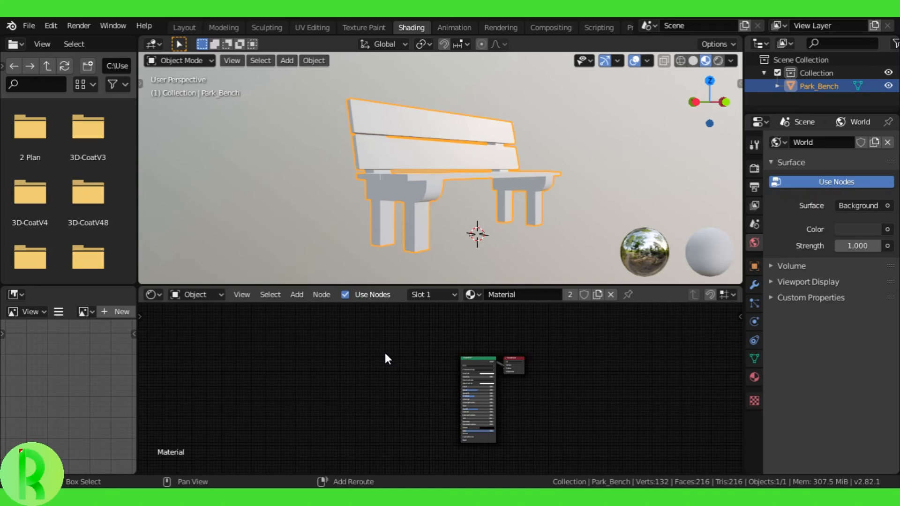
{"action": "key", "text": "shift+a"}
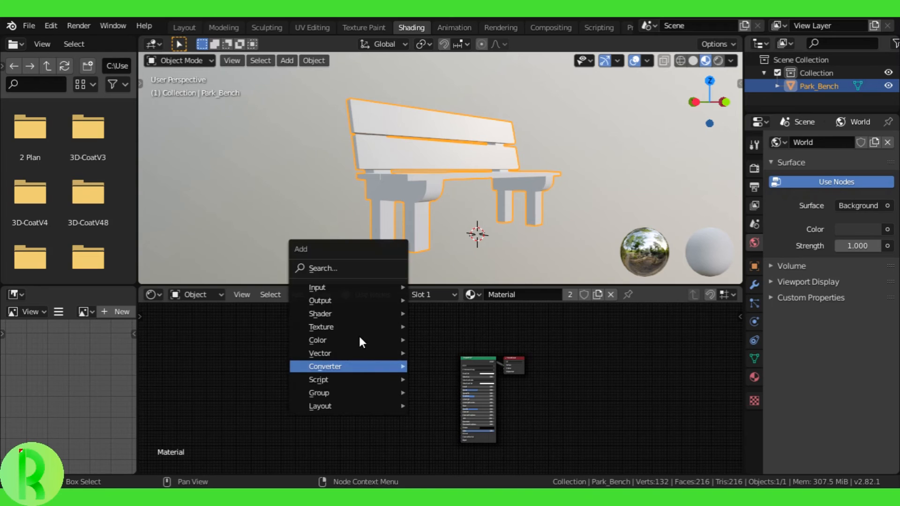
{"action": "mouse_move", "coordinate": [356, 366]}
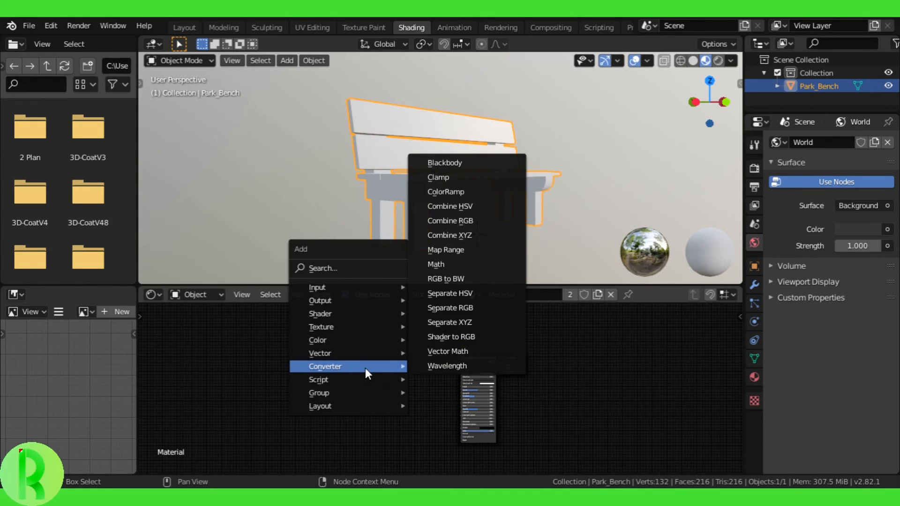
{"action": "scroll", "coordinate": [372, 350], "scroll_direction": "up", "scroll_amount": 1}
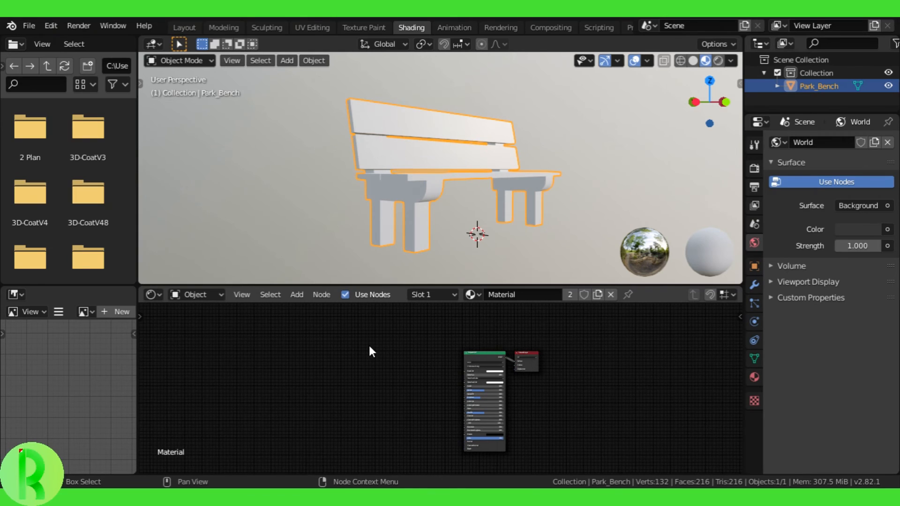
{"action": "scroll", "coordinate": [375, 350], "scroll_direction": "up", "scroll_amount": 2}
{"action": "right_click", "coordinate": [375, 350]}
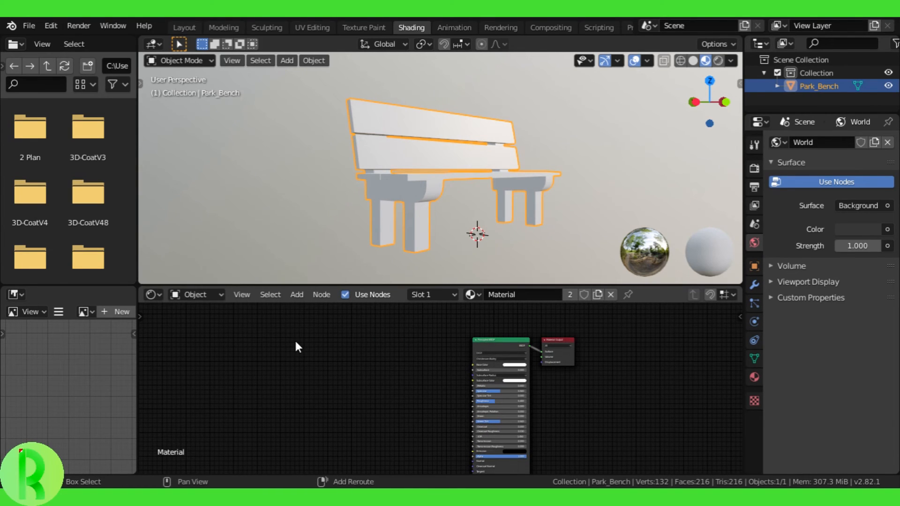
- Add an Image Texture node beside the Principled BSDF in the plain bench's material
{"action": "key", "text": "shift+a"}
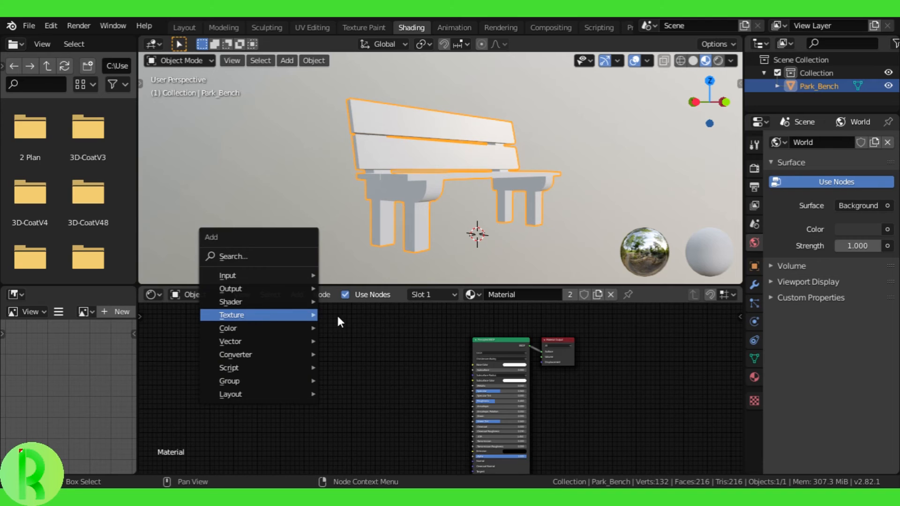
{"action": "mouse_move", "coordinate": [326, 318]}
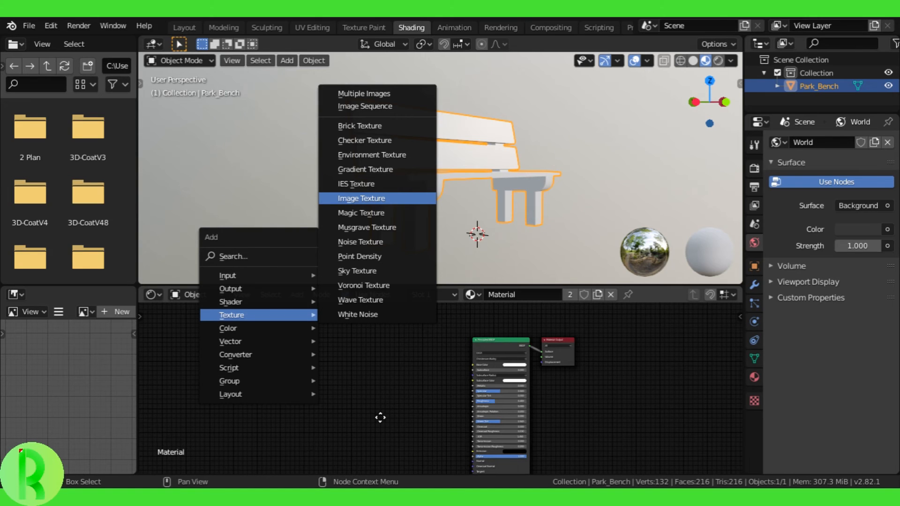
{"action": "key", "text": "Return"}
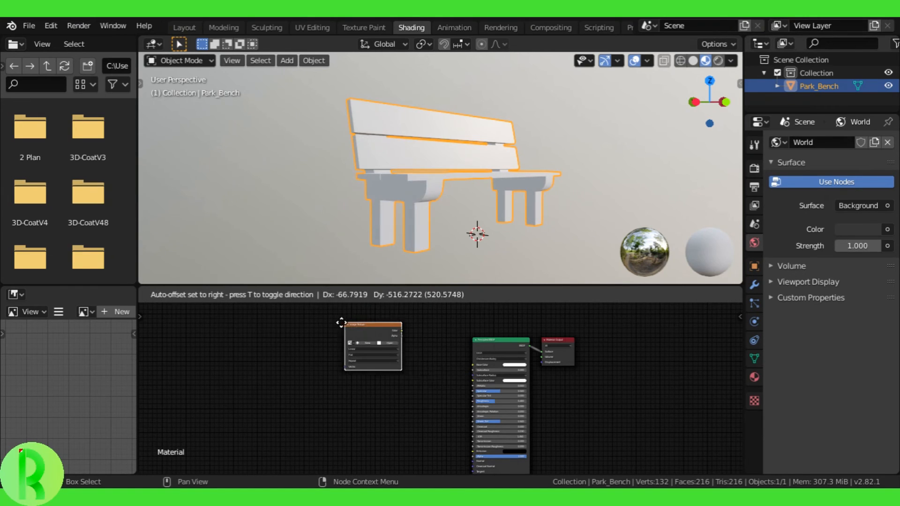
{"action": "left_click", "coordinate": [337, 321]}
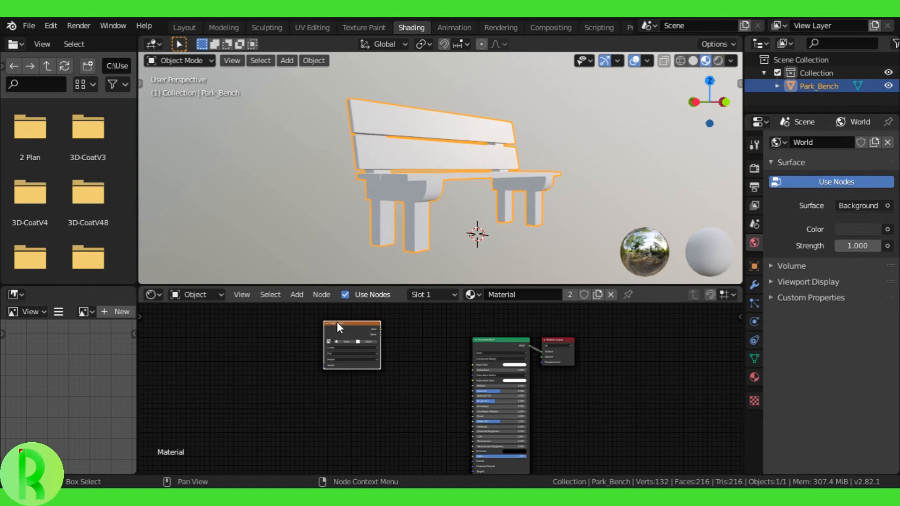
- Load Albedo.png from the Bench folder into the Image Texture node and connect its Color output to the Principled BSDF's Base Color
{"action": "left_click", "coordinate": [369, 341]}
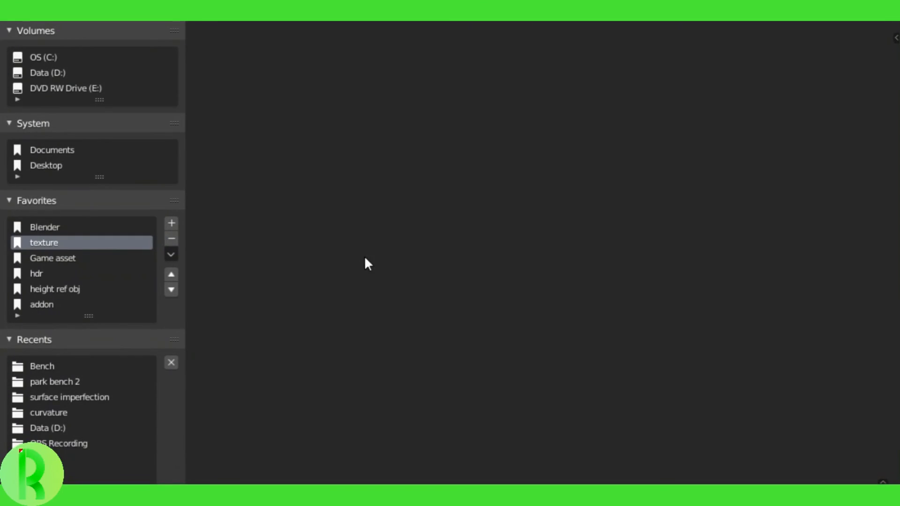
{"action": "left_click", "coordinate": [69, 383]}
{"action": "left_click", "coordinate": [40, 366]}
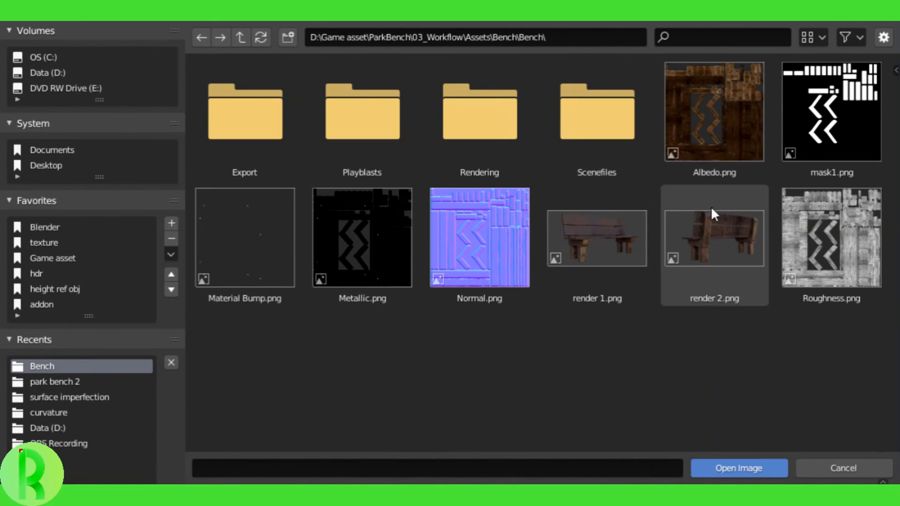
{"action": "left_click", "coordinate": [724, 127]}
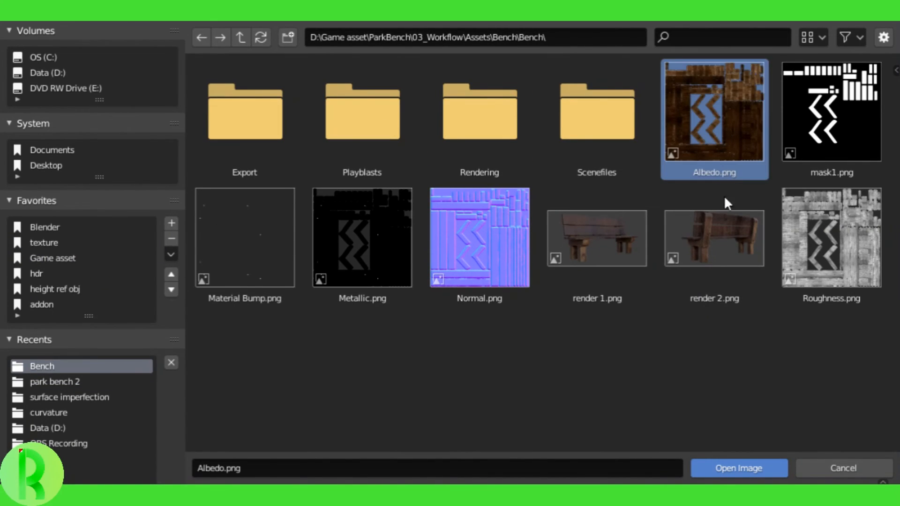
{"action": "left_click", "coordinate": [738, 468]}
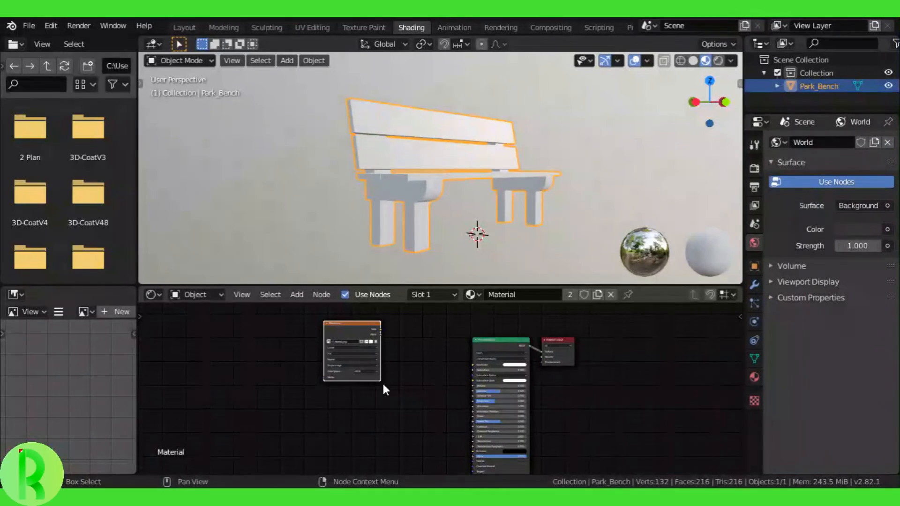
{"action": "scroll", "coordinate": [355, 385], "scroll_direction": "up", "scroll_amount": 3}
{"action": "left_click_drag", "start_coordinate": [344, 312], "coordinate": [484, 356]}
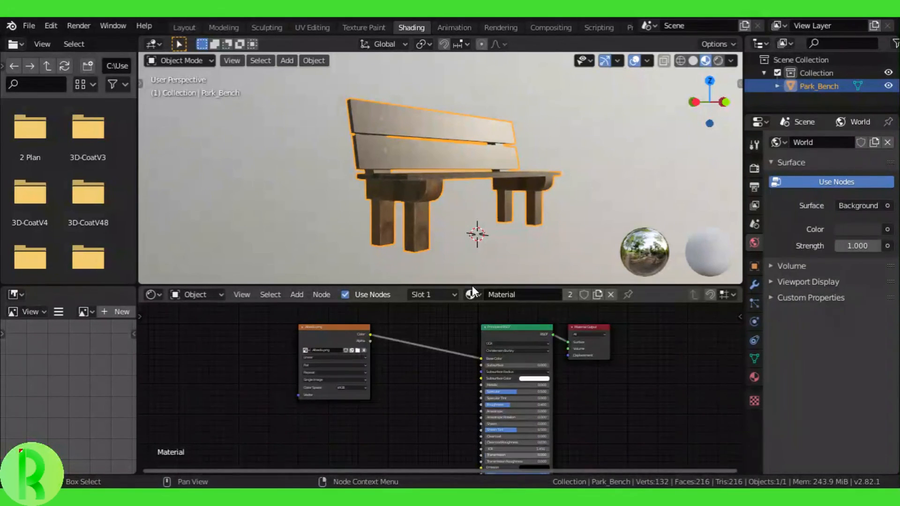
{"action": "left_click", "coordinate": [414, 111]}
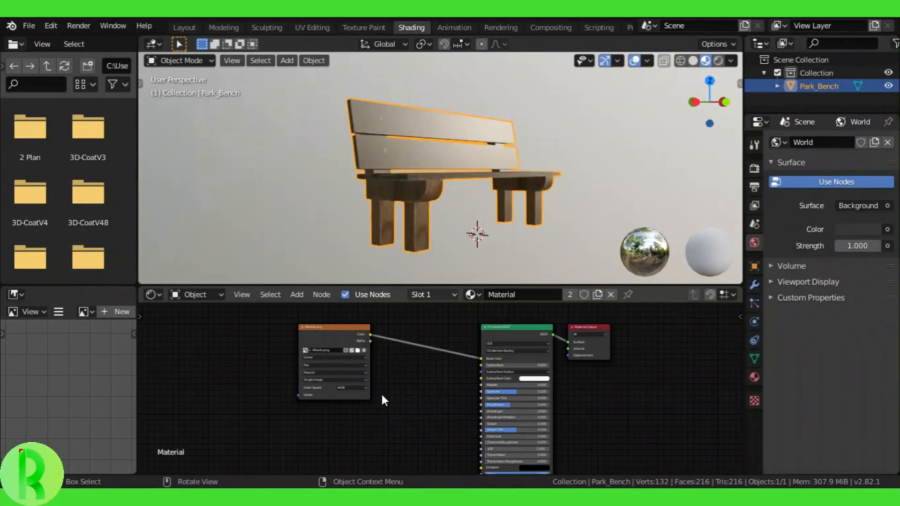
- Duplicate the Albedo image node below the original and load Metallic.png into the copy
{"action": "left_click_drag", "start_coordinate": [345, 332], "coordinate": [341, 468]}
{"action": "key", "text": "shift+d"}
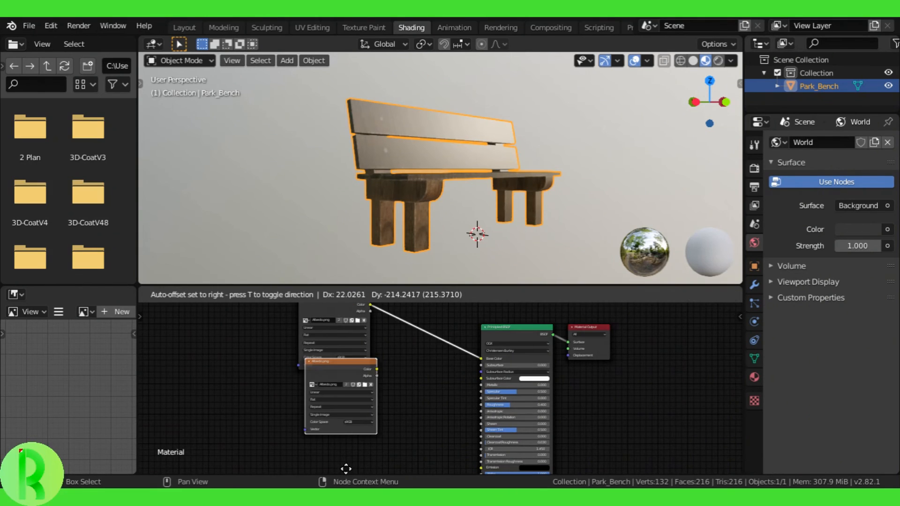
{"action": "left_click", "coordinate": [354, 408]}
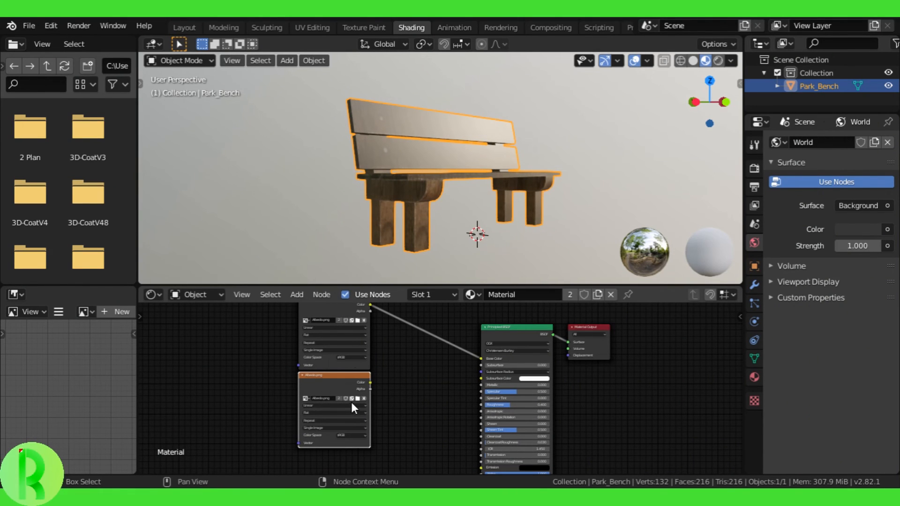
{"action": "left_click", "coordinate": [358, 398]}
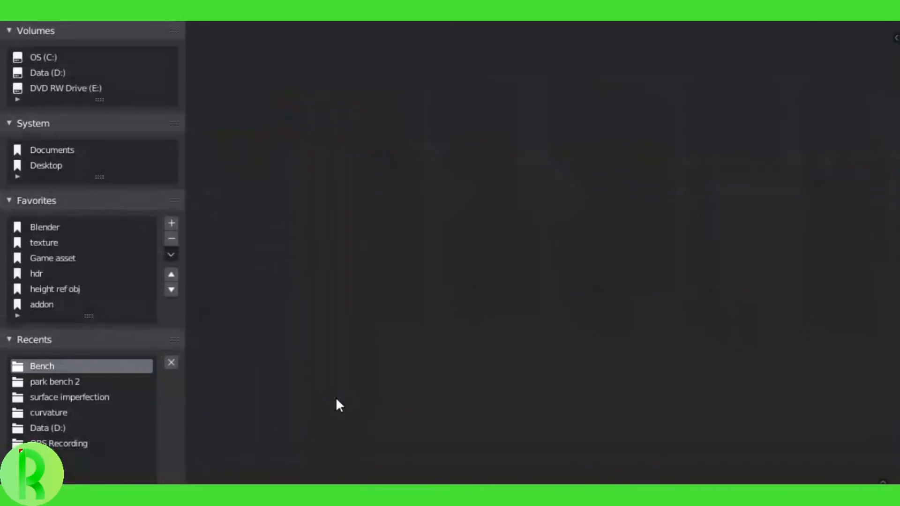
{"action": "double_click", "coordinate": [369, 257]}
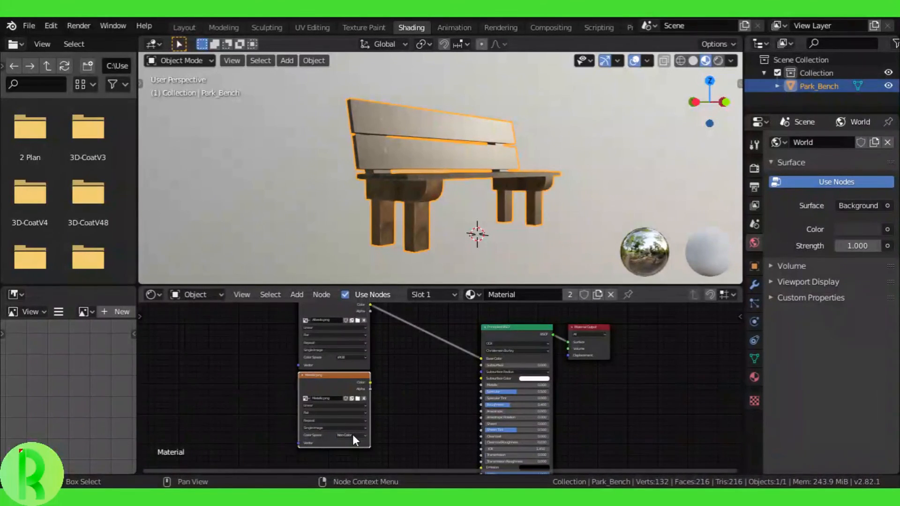
- Make sure the Metallic image uses the Non-Color color space and connect its Color output to the Principled BSDF's Metallic input
{"action": "left_click", "coordinate": [353, 435]}
{"action": "left_click", "coordinate": [428, 436]}
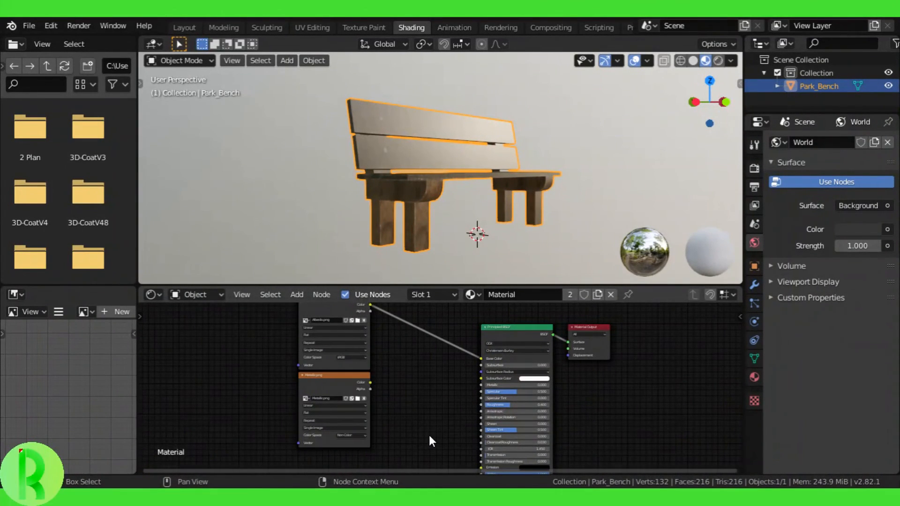
{"action": "left_click", "coordinate": [350, 379]}
{"action": "left_click", "coordinate": [347, 369], "text": "shift"}
{"action": "left_click_drag", "start_coordinate": [350, 369], "coordinate": [485, 386]}
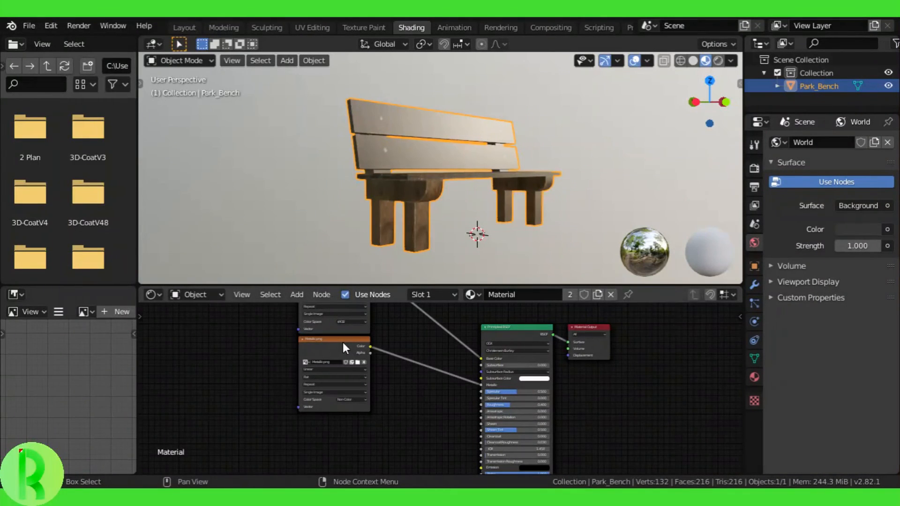
- Duplicate the Metallic image node below the original and load Roughness.png into the copy
{"action": "left_click", "coordinate": [343, 342]}
{"action": "key", "text": "shift+d"}
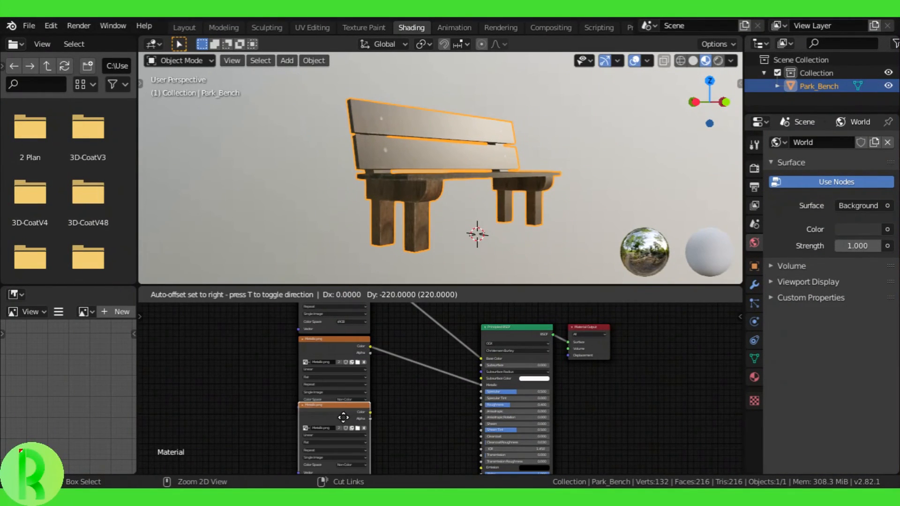
{"action": "left_click", "coordinate": [343, 423]}
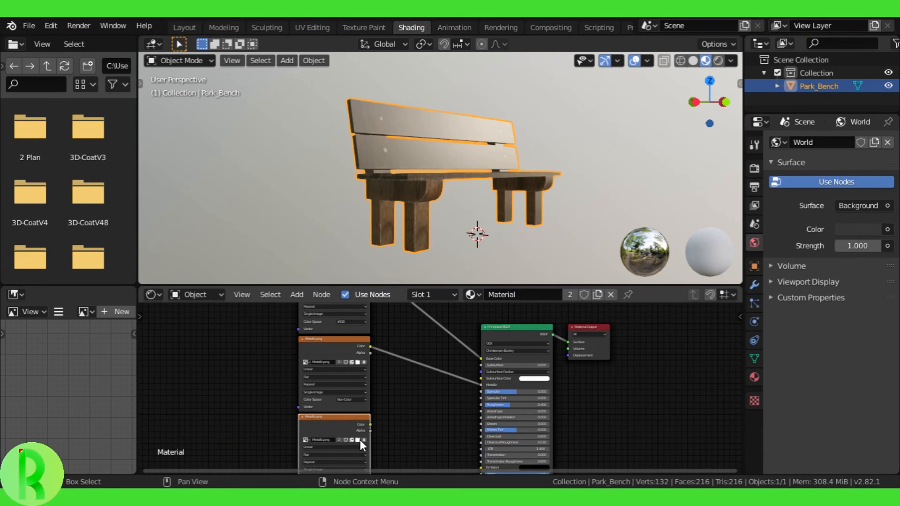
{"action": "left_click", "coordinate": [360, 440]}
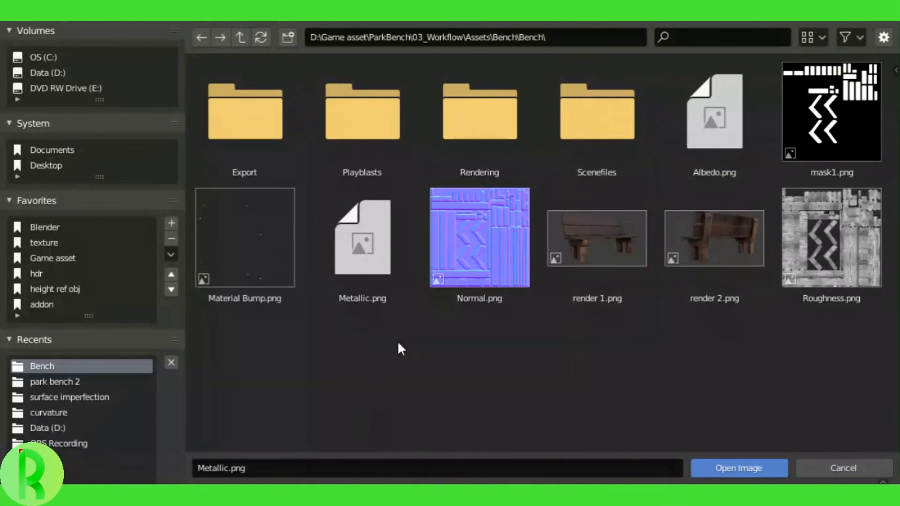
{"action": "double_click", "coordinate": [829, 264]}
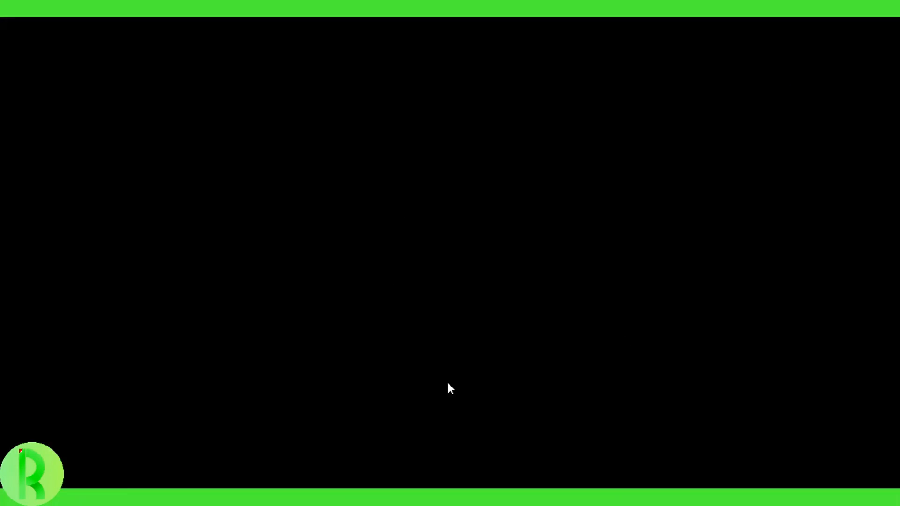
- Connect the Roughness image's Color output to the Principled BSDF's Roughness input and view the result on the bench
{"action": "middle_click_drag", "start_coordinate": [403, 394], "coordinate": [405, 333]}
{"action": "left_click_drag", "start_coordinate": [374, 366], "coordinate": [488, 344]}
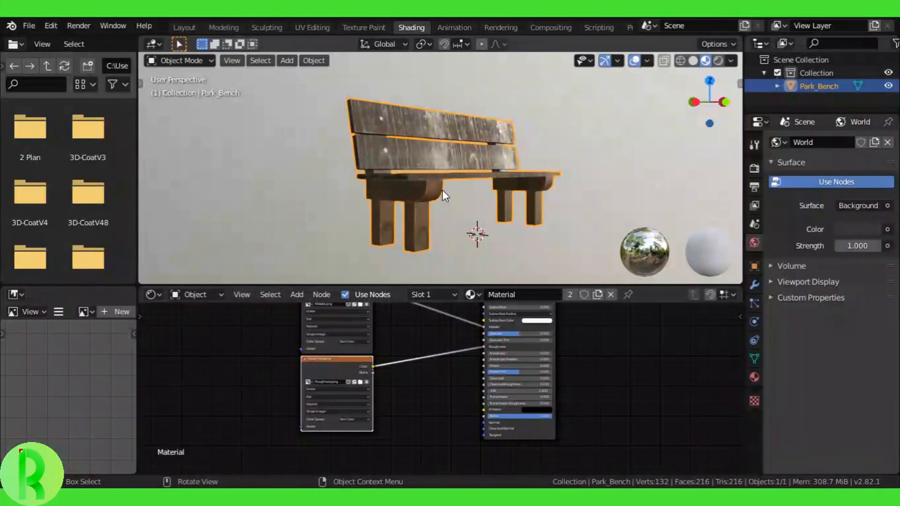
{"action": "scroll", "coordinate": [453, 277], "scroll_direction": "up", "scroll_amount": 1}
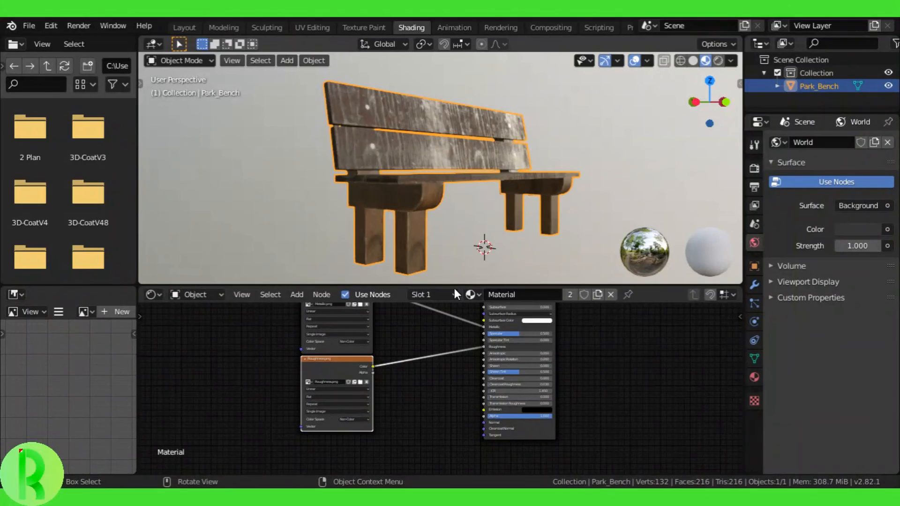
- Duplicate the Roughness image node below the original and load Normal.png into the copy
{"action": "key", "text": "shift+d"}
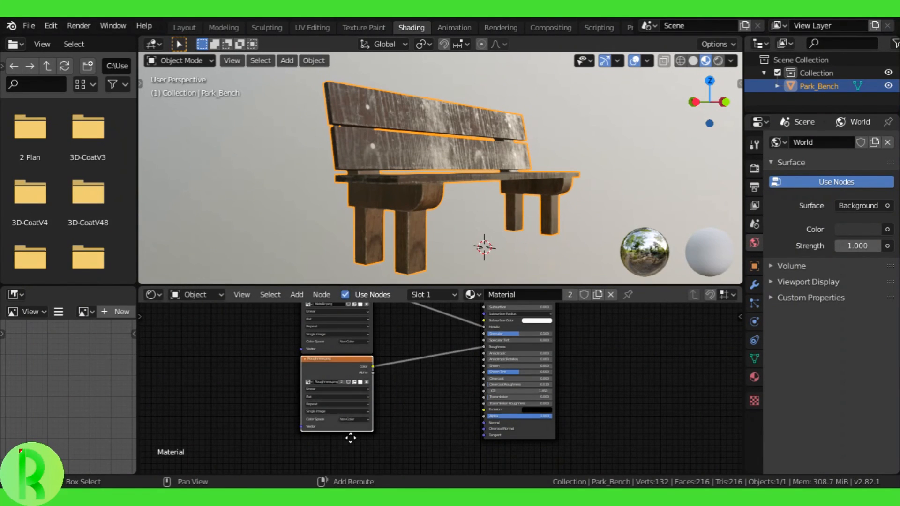
{"action": "left_click", "coordinate": [342, 446]}
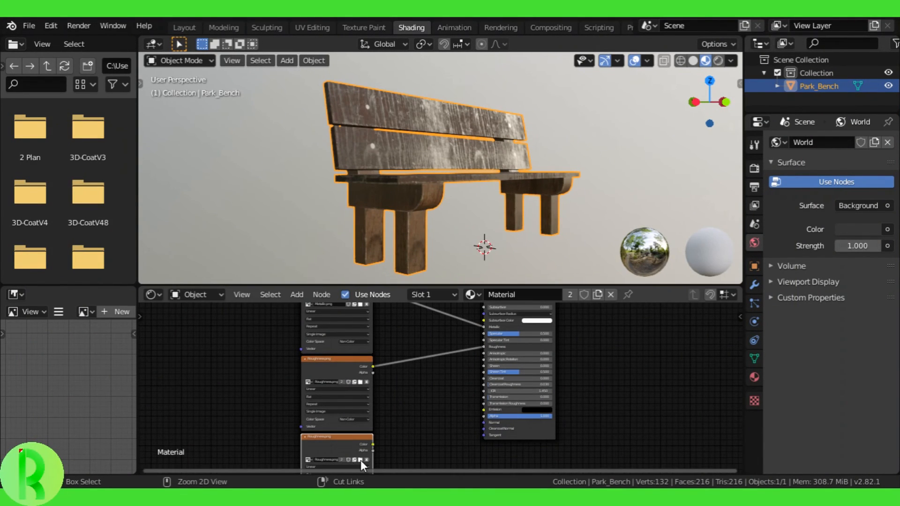
{"action": "left_click", "coordinate": [362, 460]}
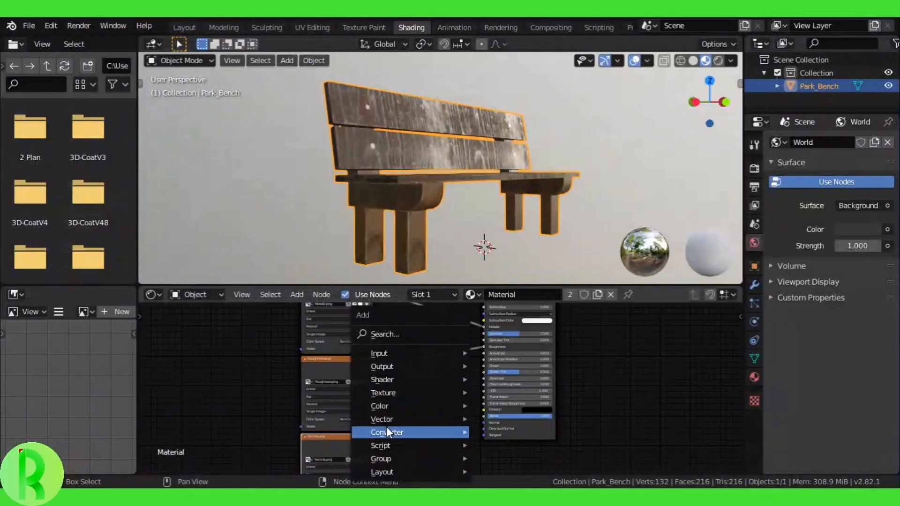
- Add a Normal Map node and link it between the Normal image's Color output and the Principled BSDF's Normal input
{"action": "mouse_move", "coordinate": [386, 420]}
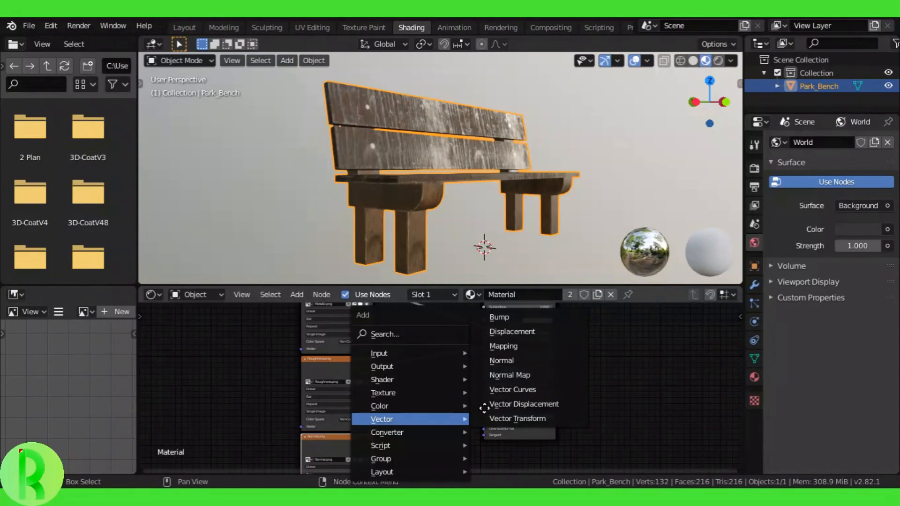
{"action": "left_click", "coordinate": [520, 379]}
{"action": "left_click", "coordinate": [384, 436]}
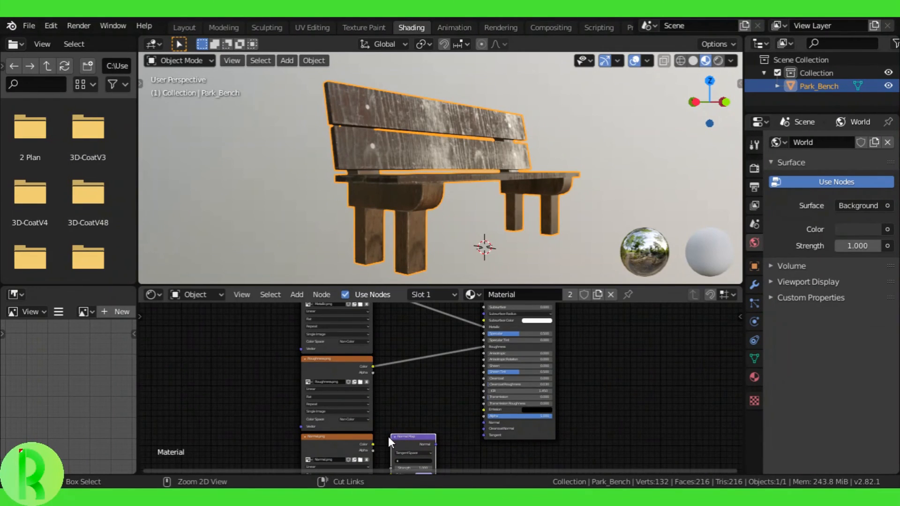
{"action": "scroll", "coordinate": [417, 407], "scroll_direction": "down", "scroll_amount": 3, "text": "shift"}
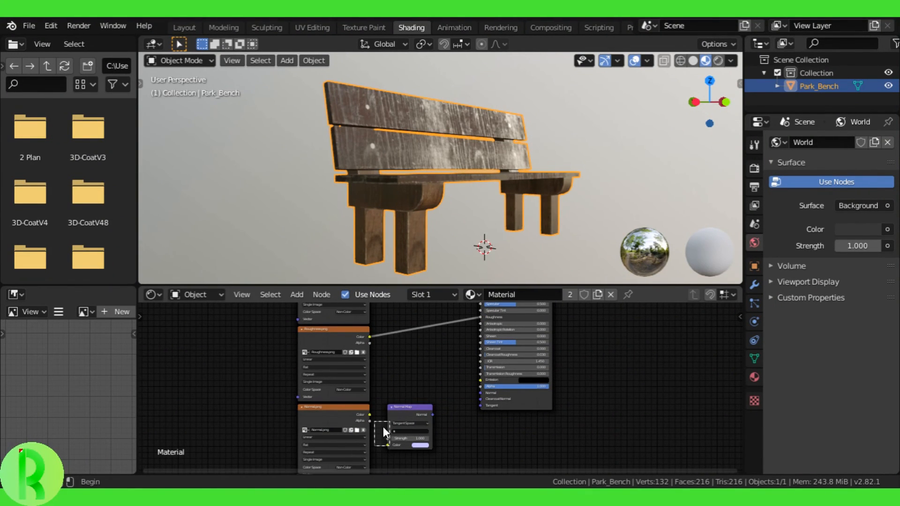
{"action": "left_click_drag", "start_coordinate": [370, 415], "coordinate": [387, 445]}
{"action": "left_click_drag", "start_coordinate": [433, 414], "coordinate": [482, 392]}
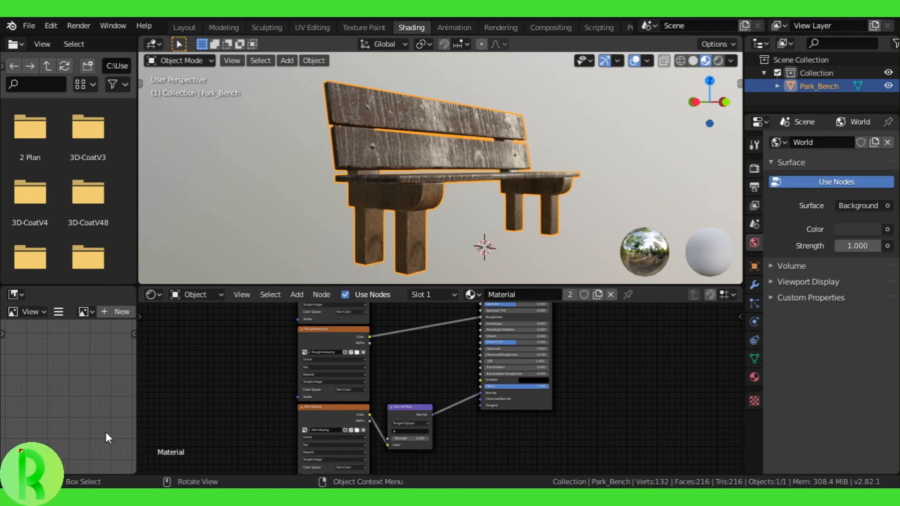
- Maximize the 3D viewport, deselect the bench and examine the rebuilt material on it from different angles
{"action": "key", "text": "ctrl+space"}
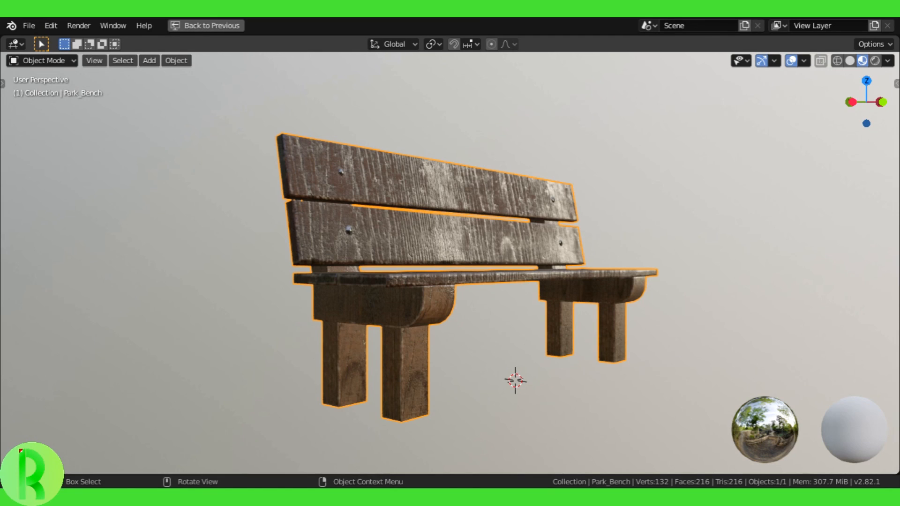
{"action": "left_click", "coordinate": [798, 182]}
{"action": "left_click_drag", "start_coordinate": [878, 93], "coordinate": [898, 121]}
{"action": "middle_click_drag", "start_coordinate": [516, 282], "coordinate": [469, 232]}
{"action": "left_click_drag", "start_coordinate": [867, 103], "coordinate": [867, 93]}
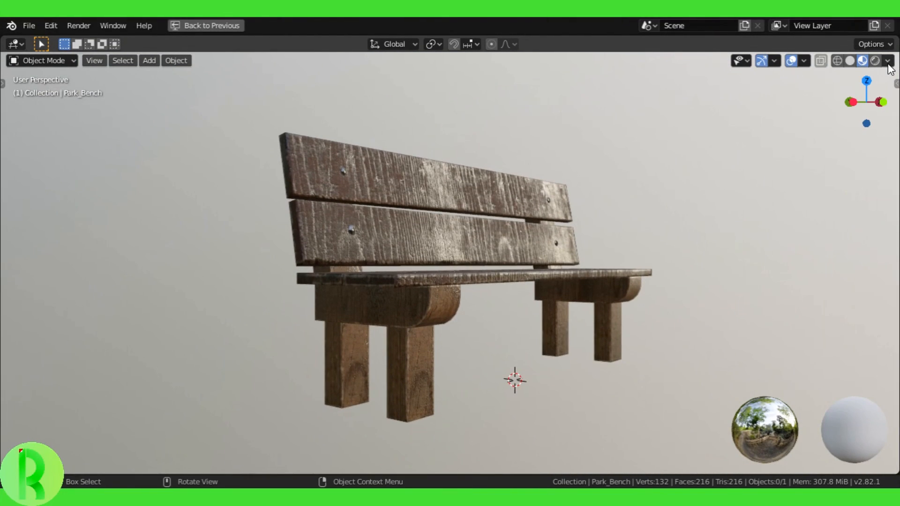
- Rotate the viewport's HDRI lighting to 180° to check how the bench's material reacts, and return the rotation to 0°
{"action": "left_click", "coordinate": [888, 61]}
{"action": "left_click_drag", "start_coordinate": [797, 203], "coordinate": [899, 203]}
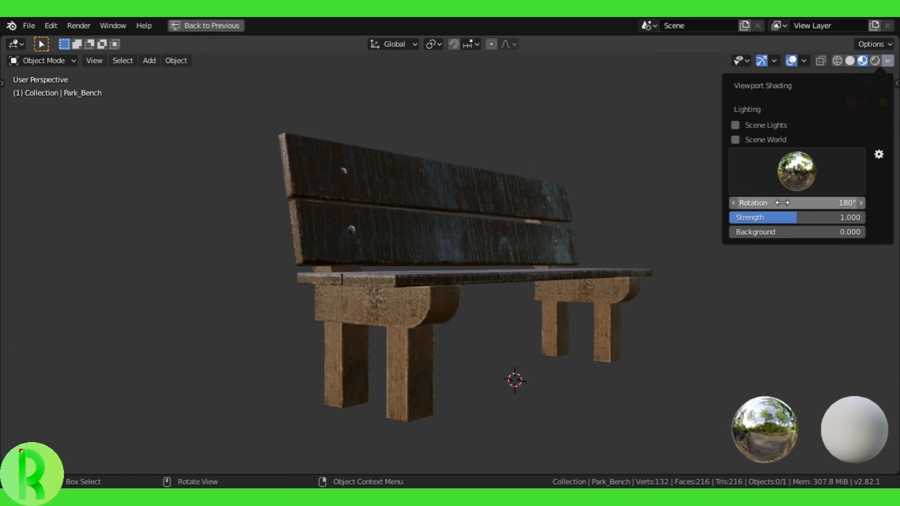
{"action": "left_click", "coordinate": [783, 203]}
{"action": "type", "text": "0"}
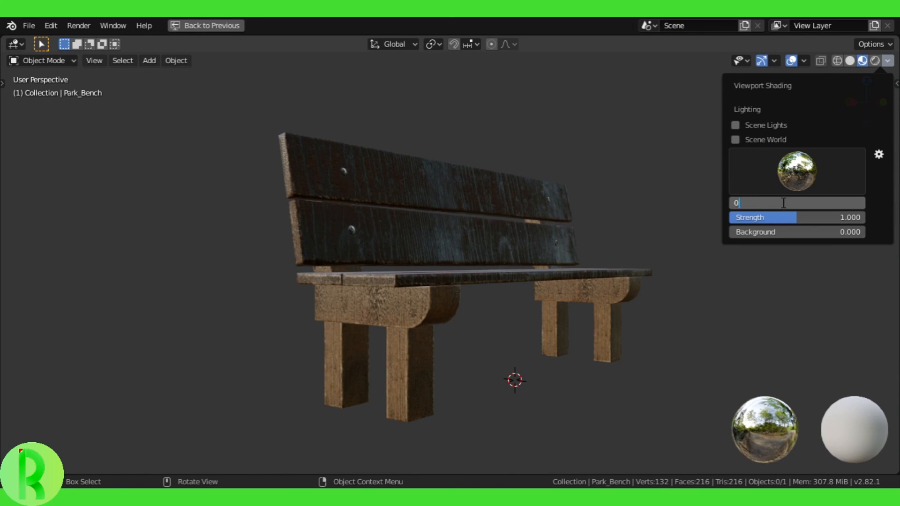
{"action": "key", "text": "Return"}
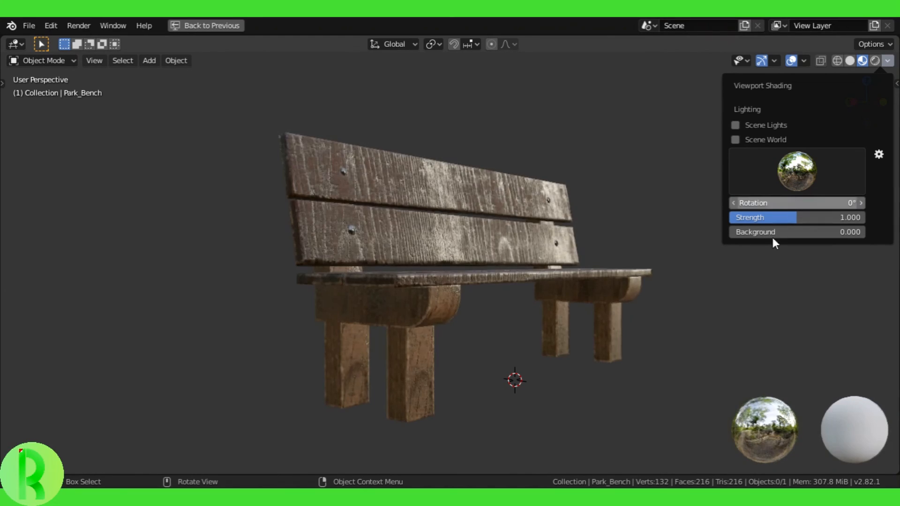